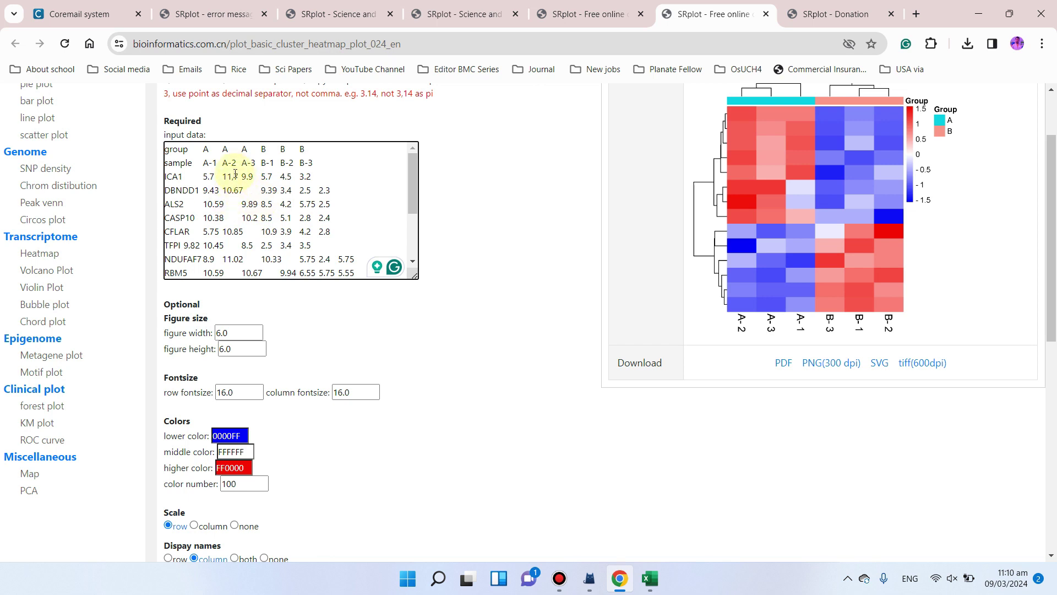
Step: Submit the cluster heatmap form with its current options and look over the data-format guidelines page
{"action": "scroll", "coordinate": [248, 205], "scroll_direction": "down", "scroll_amount": 3}
{"action": "scroll", "coordinate": [262, 482], "scroll_direction": "down", "scroll_amount": 10}
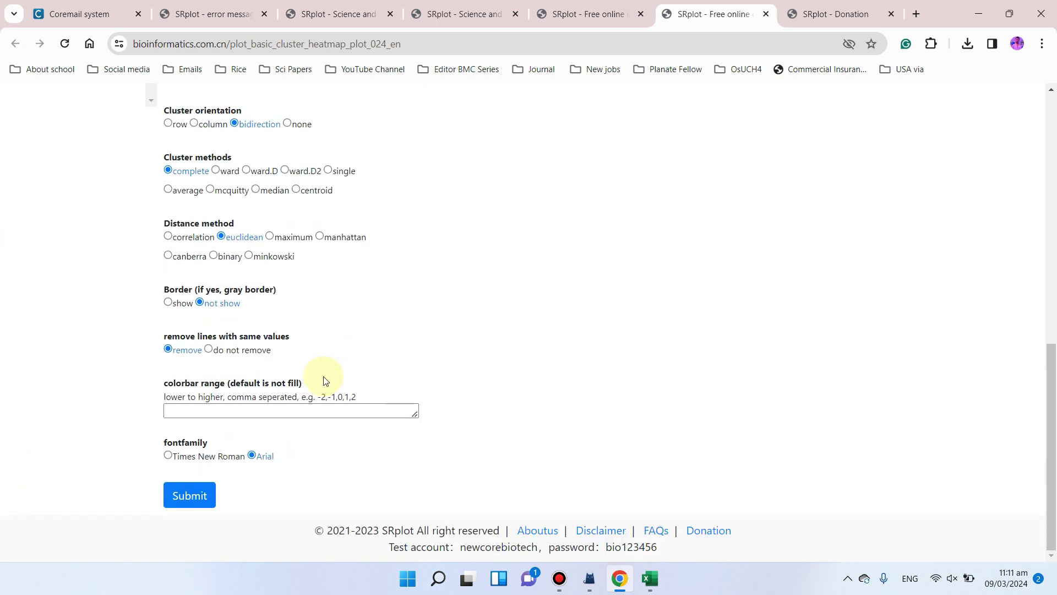
{"action": "left_click", "coordinate": [215, 495]}
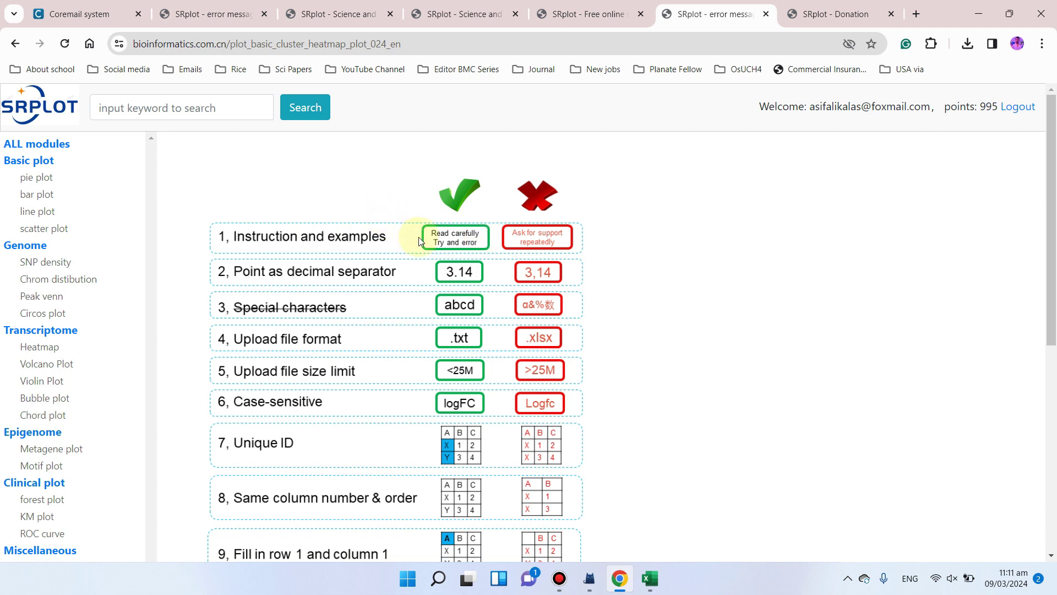
{"action": "scroll", "coordinate": [312, 264], "scroll_direction": "down", "scroll_amount": 3}
{"action": "scroll", "coordinate": [313, 262], "scroll_direction": "up", "scroll_amount": 3}
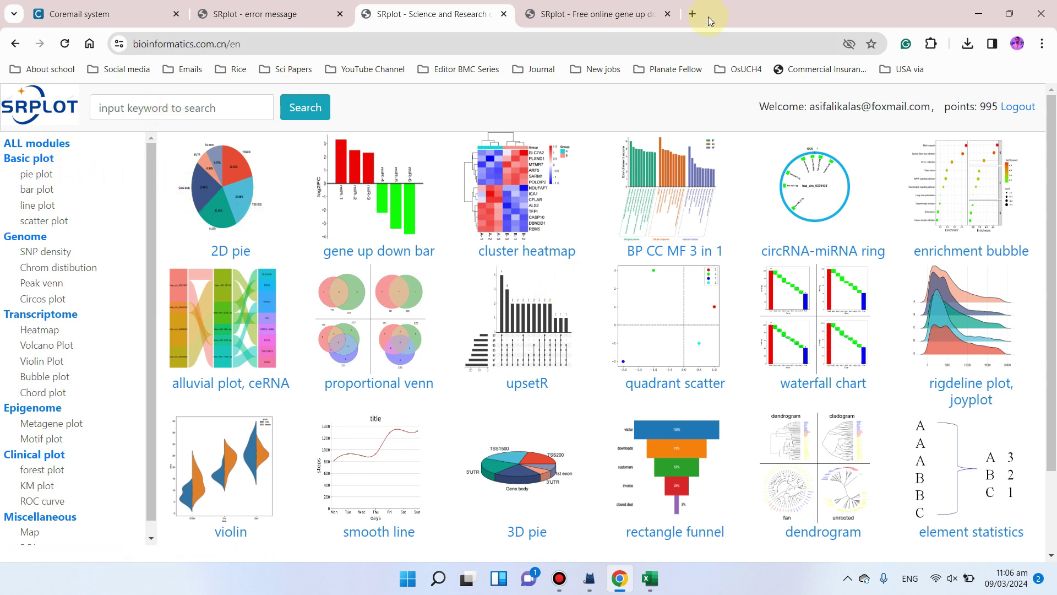
Step: Close the gene up down bar page and load bioinformatics.com.cn/en in a new tab
{"action": "left_click", "coordinate": [667, 14]}
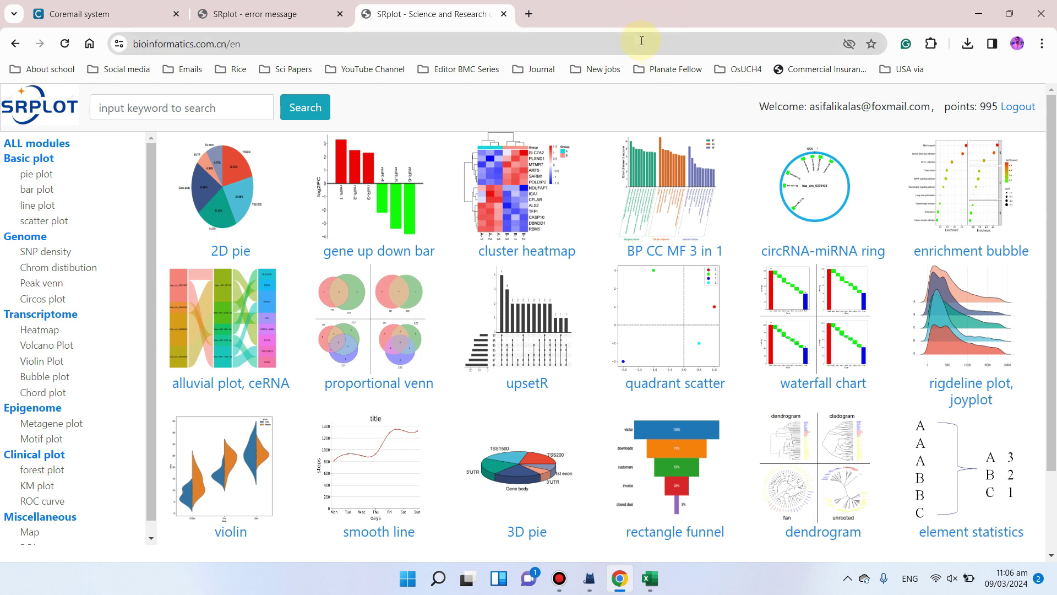
{"action": "left_click", "coordinate": [530, 14]}
{"action": "type", "text": "b"}
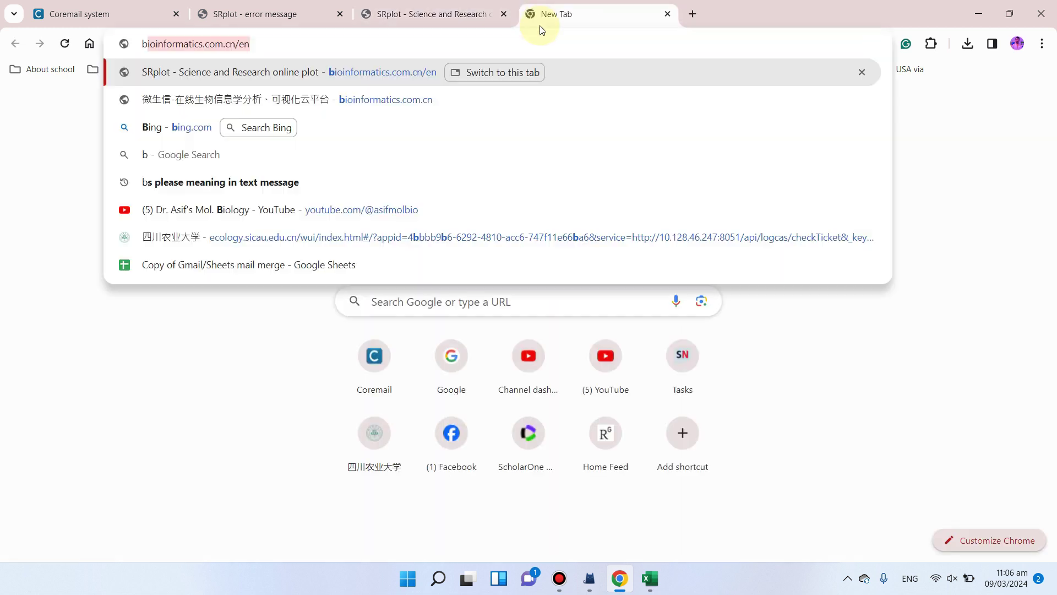
{"action": "type", "text": "io"}
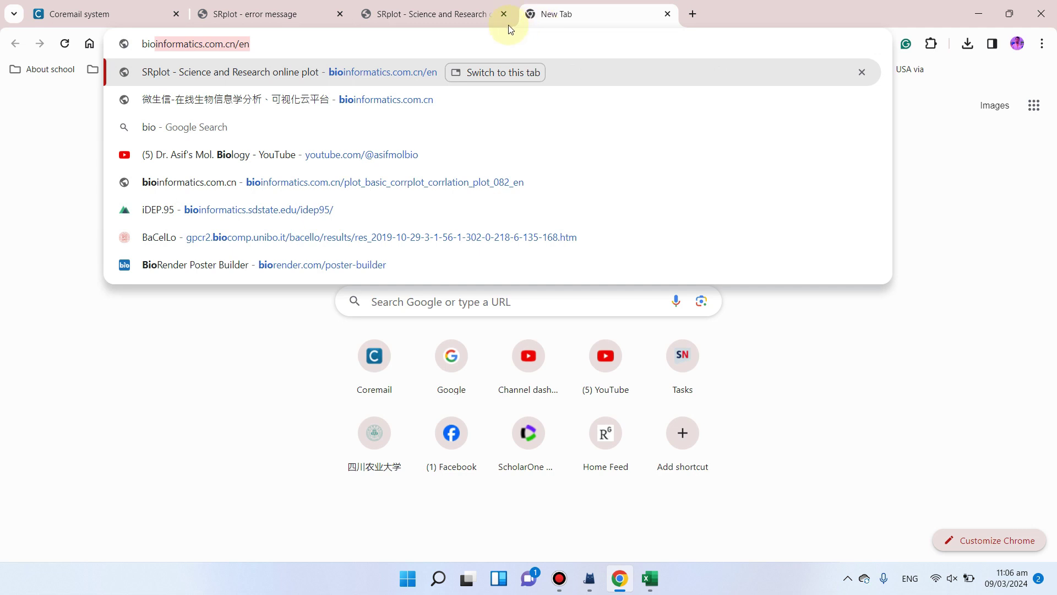
{"action": "left_click", "coordinate": [275, 44]}
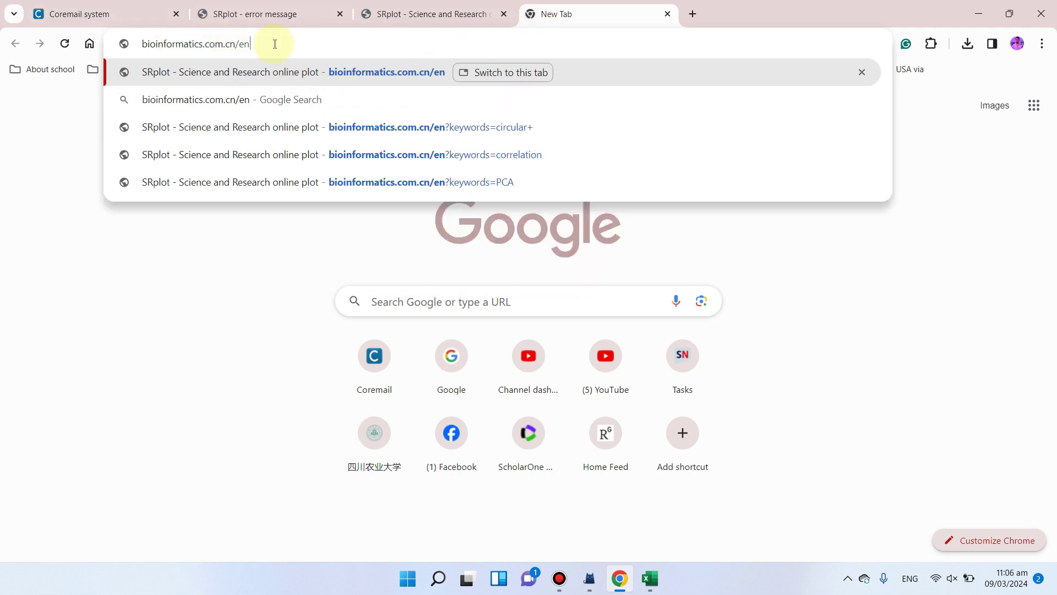
{"action": "key", "text": "Return"}
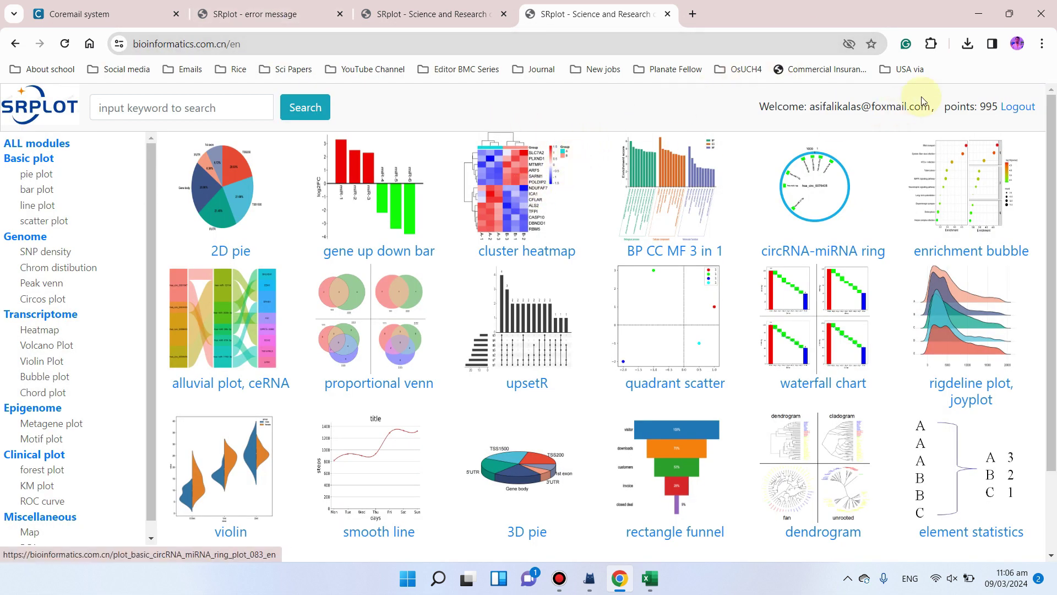
Step: Examine the signed-in account line, the test account name in the footer, and the account's points balance
{"action": "left_click_drag", "start_coordinate": [763, 107], "coordinate": [931, 104]}
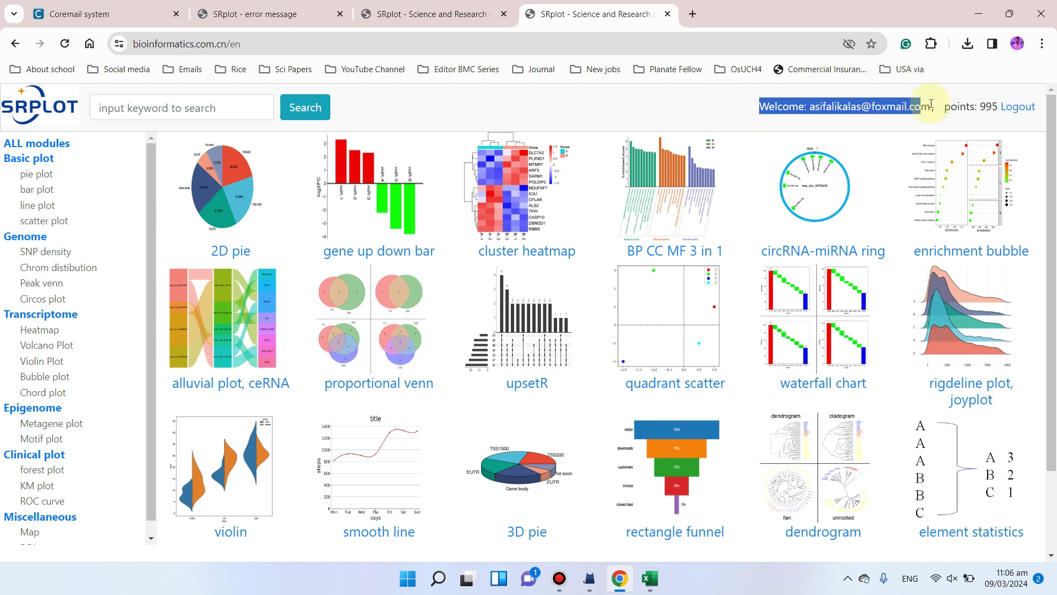
{"action": "left_click", "coordinate": [930, 104]}
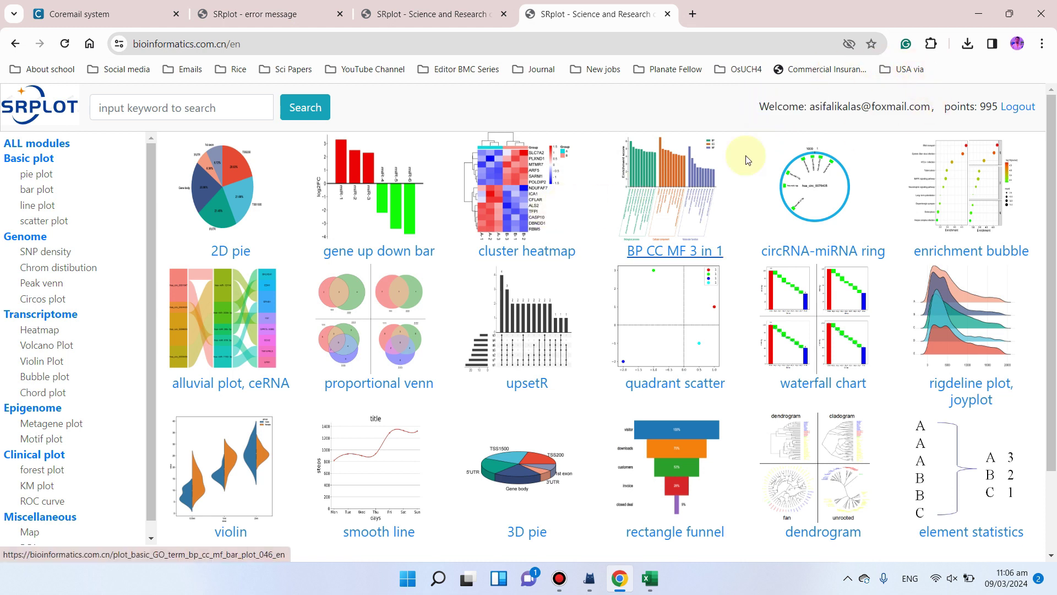
{"action": "scroll", "coordinate": [853, 136], "scroll_direction": "down", "scroll_amount": 1}
{"action": "scroll", "coordinate": [853, 136], "scroll_direction": "down", "scroll_amount": 2}
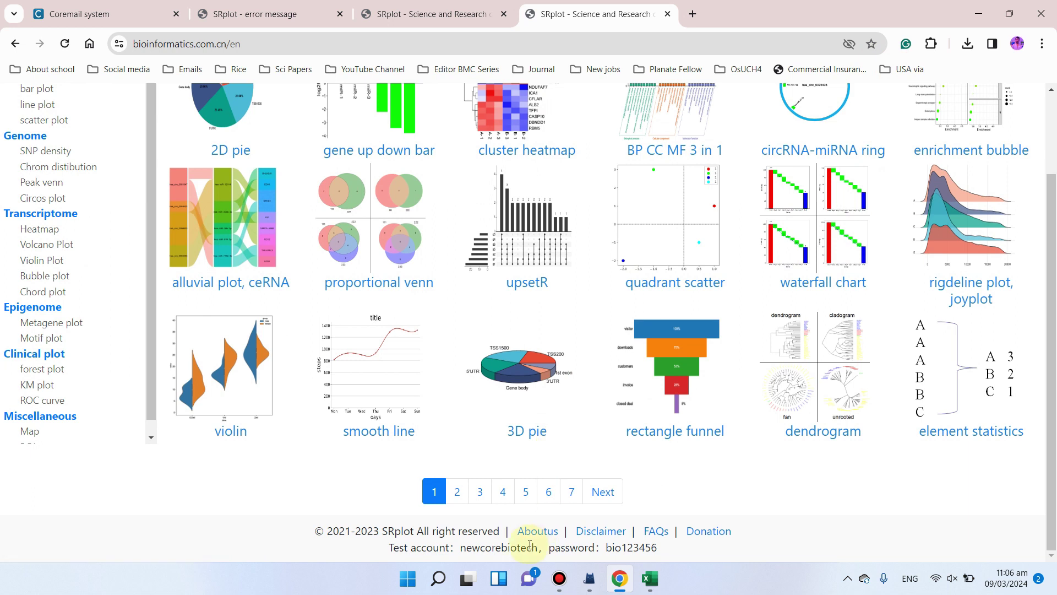
{"action": "left_click_drag", "start_coordinate": [462, 549], "coordinate": [538, 548]}
{"action": "scroll", "coordinate": [694, 346], "scroll_direction": "up", "scroll_amount": 3}
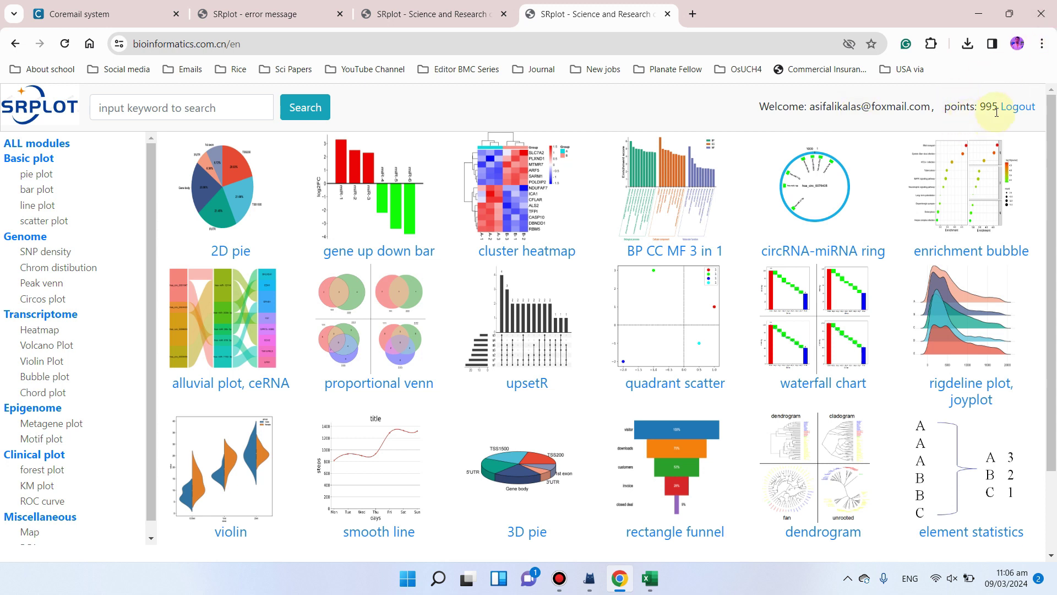
{"action": "left_click_drag", "start_coordinate": [998, 108], "coordinate": [985, 106]}
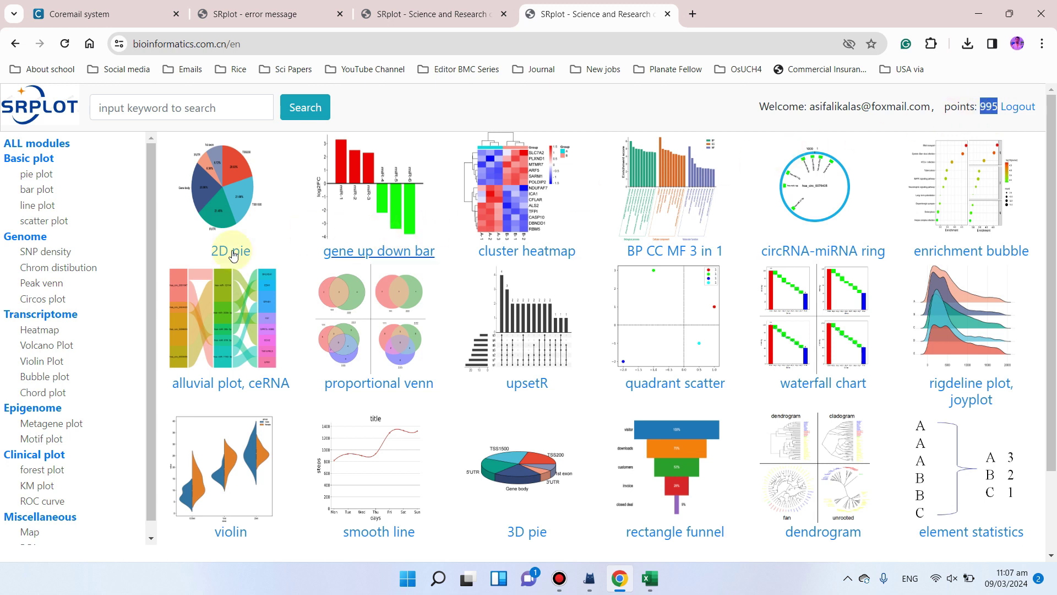
Step: Open the Donation page and highlight the contact e-mail in the How to donation section
{"action": "scroll", "coordinate": [264, 292], "scroll_direction": "down", "scroll_amount": 3}
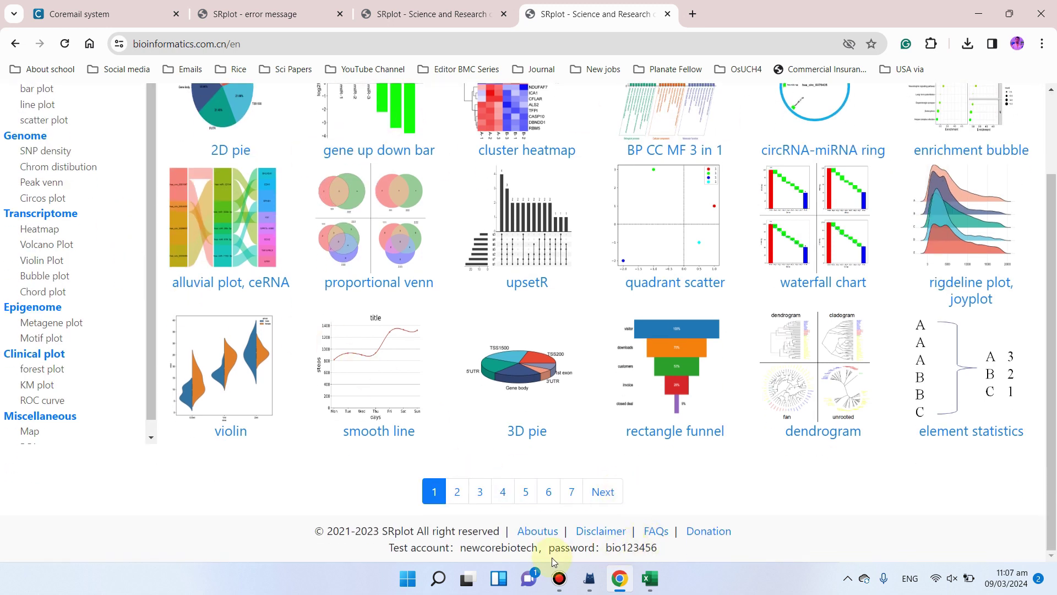
{"action": "left_click", "coordinate": [699, 530]}
{"action": "scroll", "coordinate": [515, 448], "scroll_direction": "down", "scroll_amount": 3}
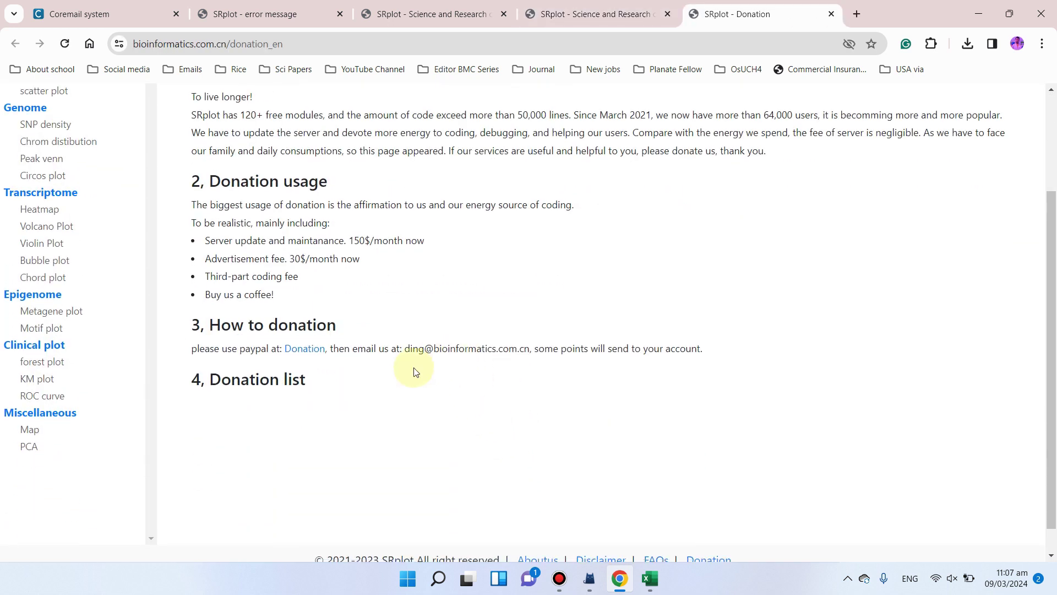
{"action": "left_click_drag", "start_coordinate": [408, 346], "coordinate": [530, 350]}
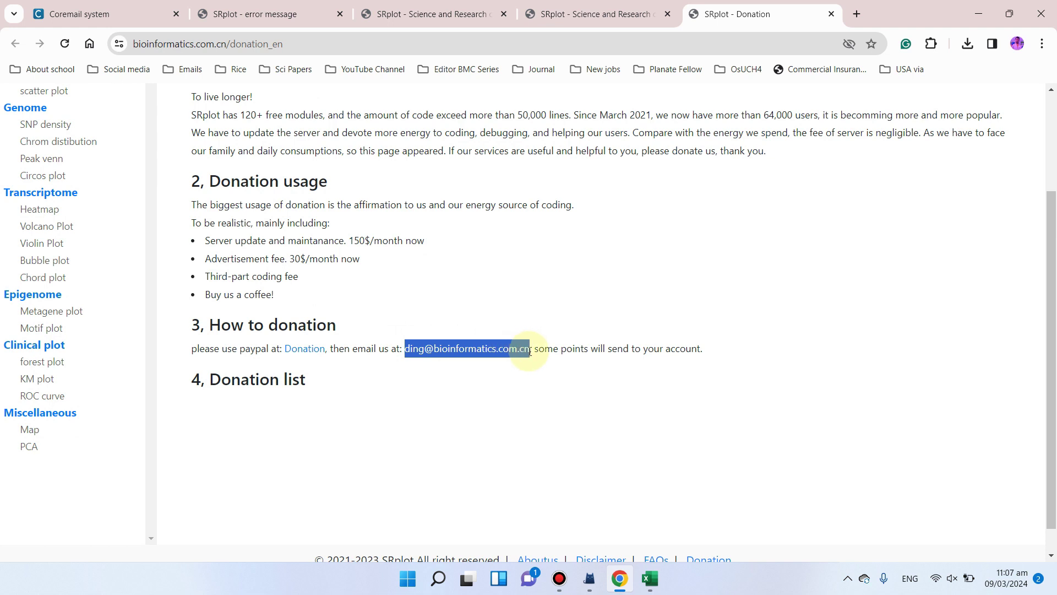
{"action": "left_click", "coordinate": [527, 380]}
{"action": "left_click_drag", "start_coordinate": [530, 348], "coordinate": [424, 339]}
{"action": "scroll", "coordinate": [463, 385], "scroll_direction": "up", "scroll_amount": 2}
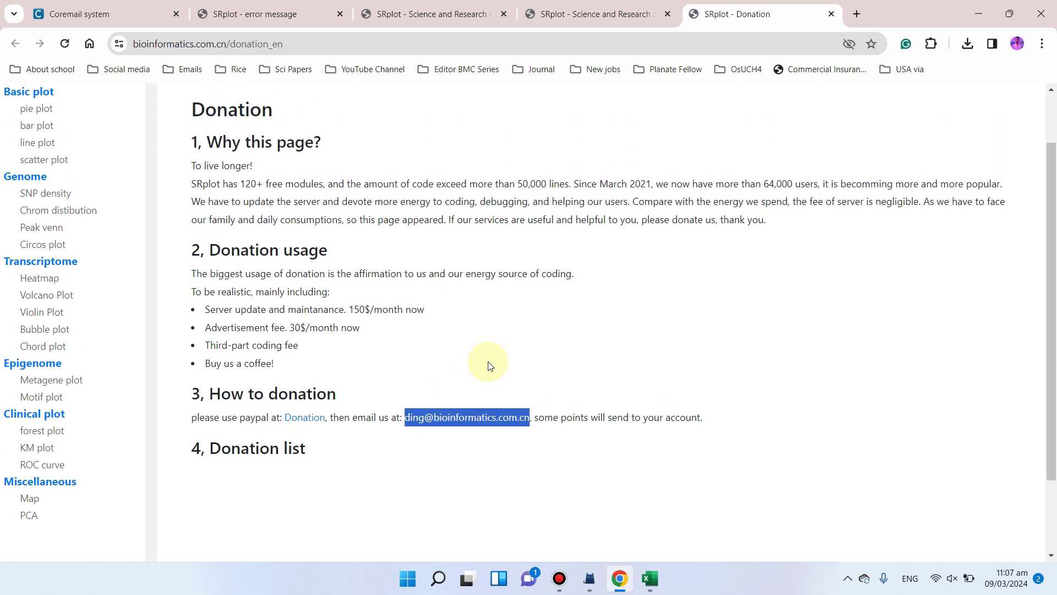
Step: Highlight the points balance on the SRplot home page, and highlight the Donation page's contact e-mail again
{"action": "left_click", "coordinate": [639, 12]}
{"action": "scroll", "coordinate": [503, 295], "scroll_direction": "up", "scroll_amount": 2}
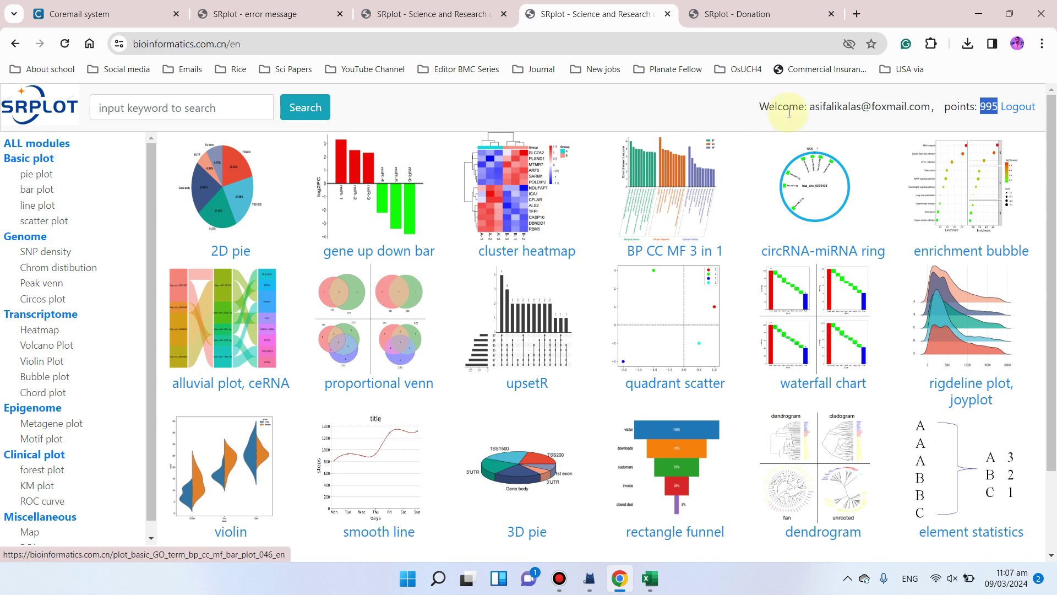
{"action": "left_click", "coordinate": [993, 124]}
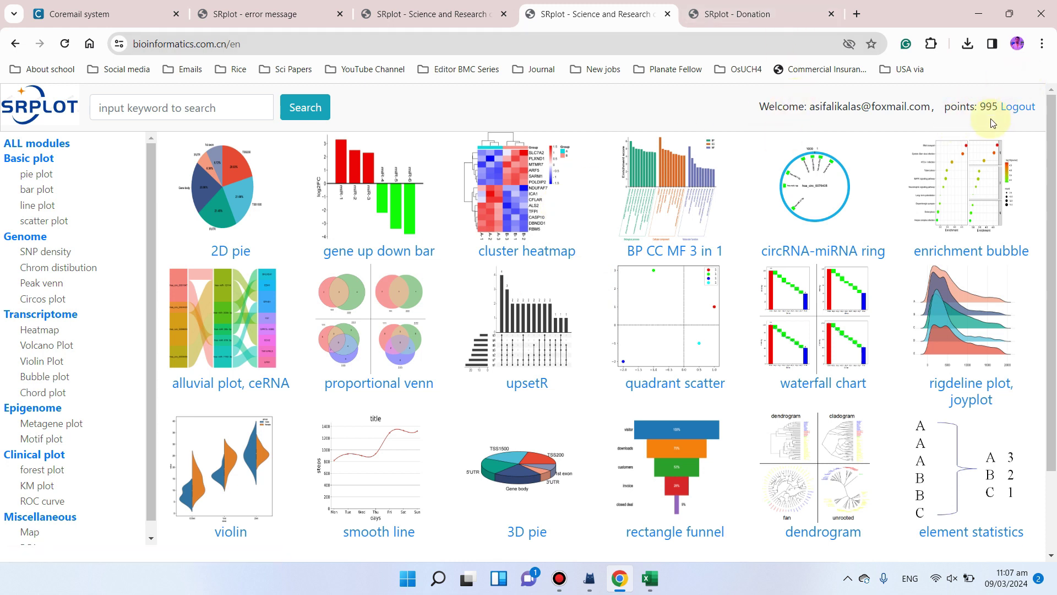
{"action": "left_click_drag", "start_coordinate": [995, 106], "coordinate": [980, 106]}
{"action": "left_click", "coordinate": [737, 13]}
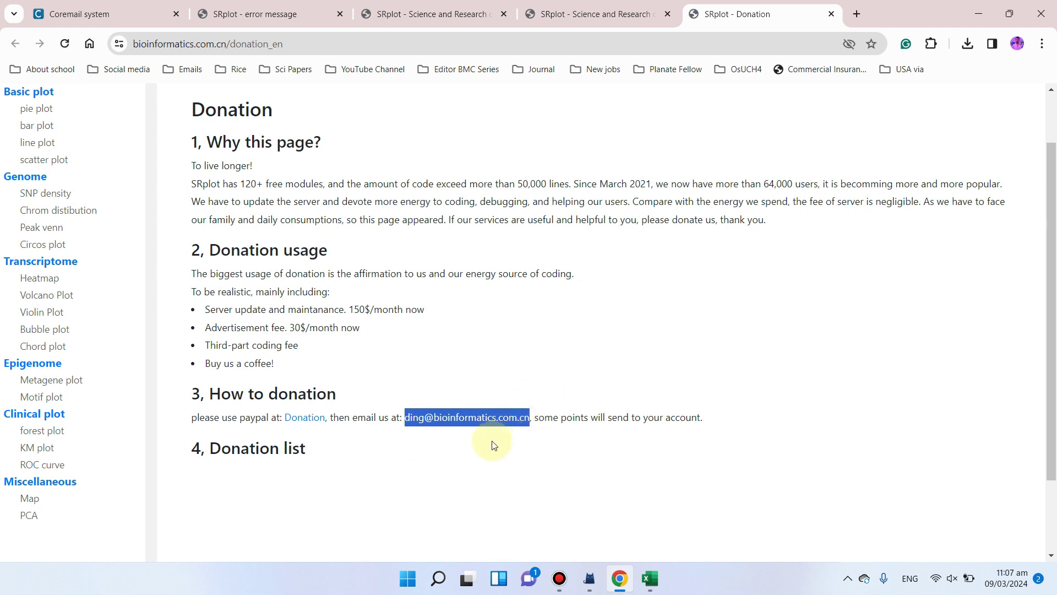
{"action": "left_click", "coordinate": [450, 450]}
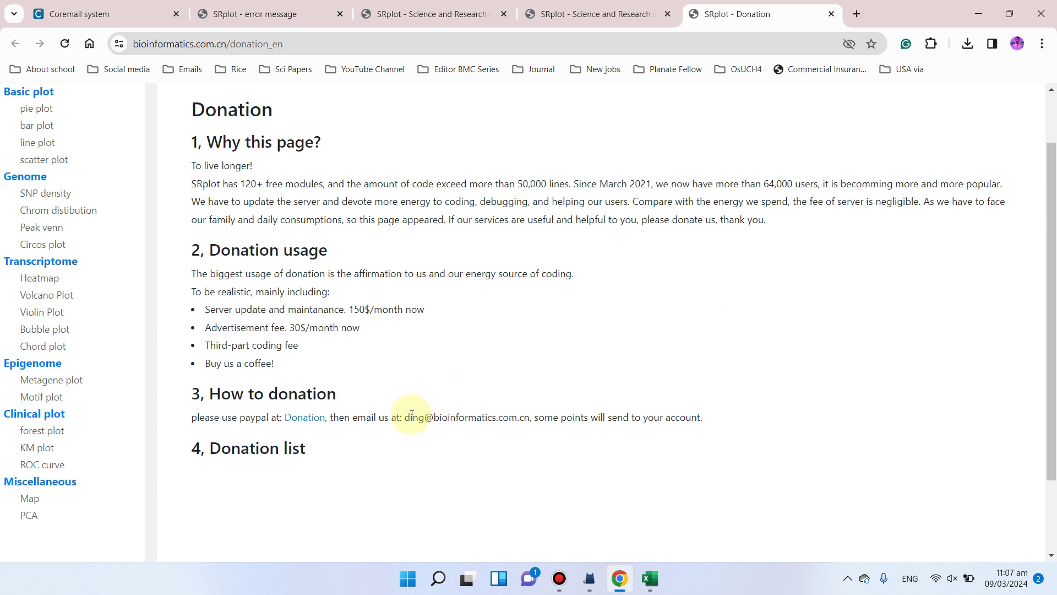
{"action": "left_click_drag", "start_coordinate": [406, 420], "coordinate": [530, 412]}
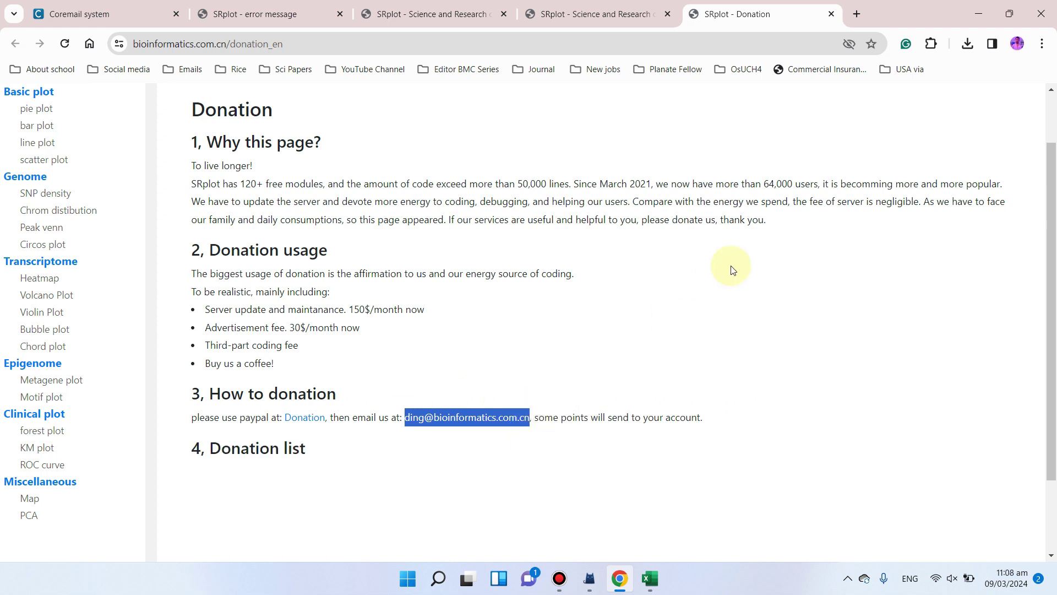
Step: Open the cluster heatmap module from the SRplot home page and examine its input data box and title
{"action": "left_click", "coordinate": [605, 16]}
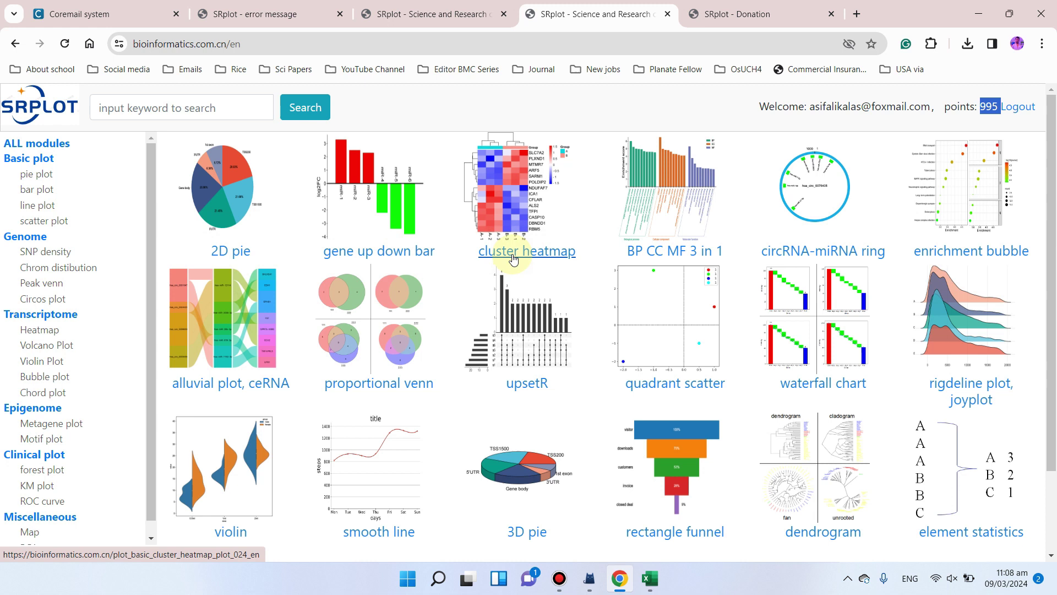
{"action": "left_click", "coordinate": [513, 257]}
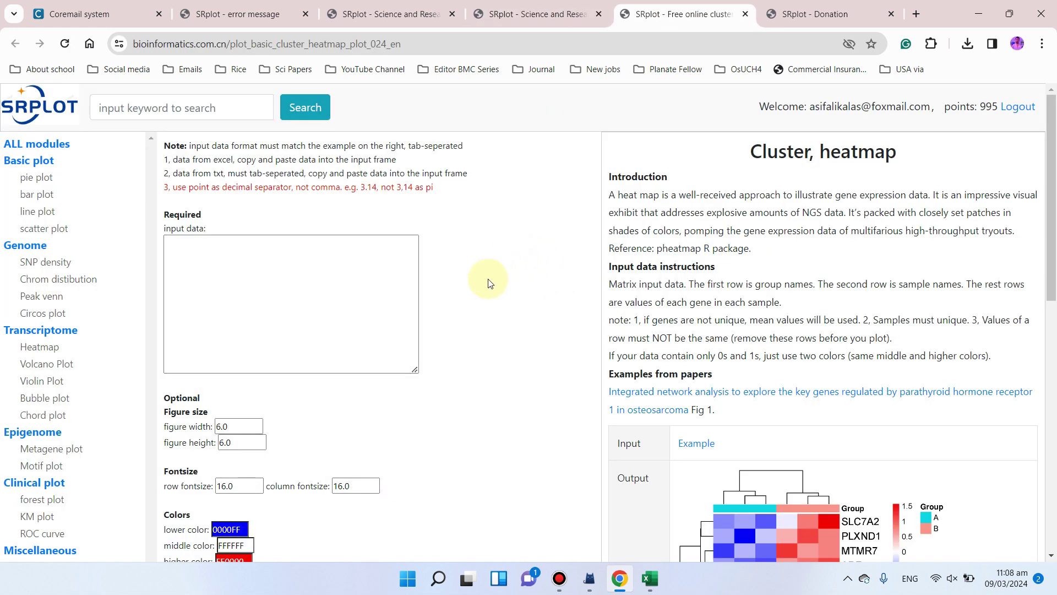
{"action": "left_click", "coordinate": [298, 291]}
{"action": "left_click", "coordinate": [295, 275]}
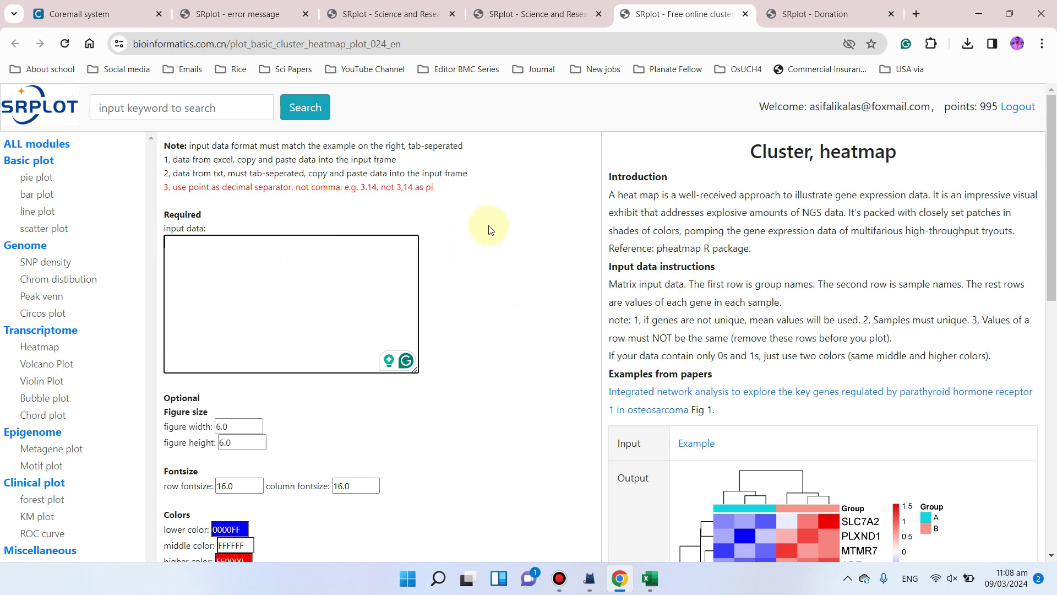
{"action": "scroll", "coordinate": [634, 385], "scroll_direction": "down", "scroll_amount": 2}
{"action": "scroll", "coordinate": [617, 248], "scroll_direction": "up", "scroll_amount": 2}
{"action": "left_click_drag", "start_coordinate": [892, 150], "coordinate": [750, 152]}
Step: Download the cluster heatmap's example input workbook and open it in Excel with editing enabled
{"action": "scroll", "coordinate": [716, 440], "scroll_direction": "down", "scroll_amount": 3}
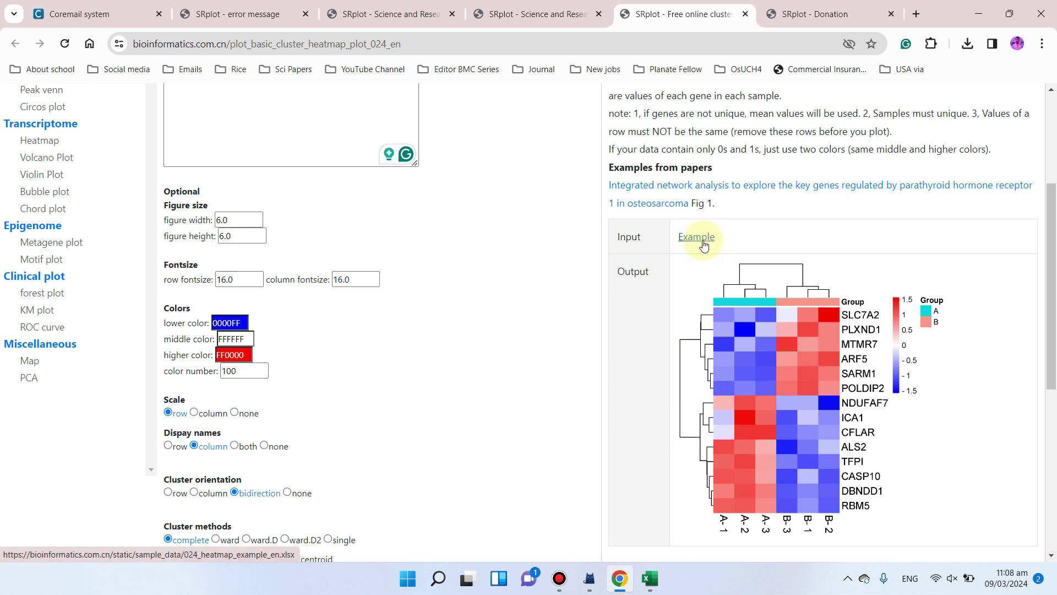
{"action": "left_click", "coordinate": [704, 242]}
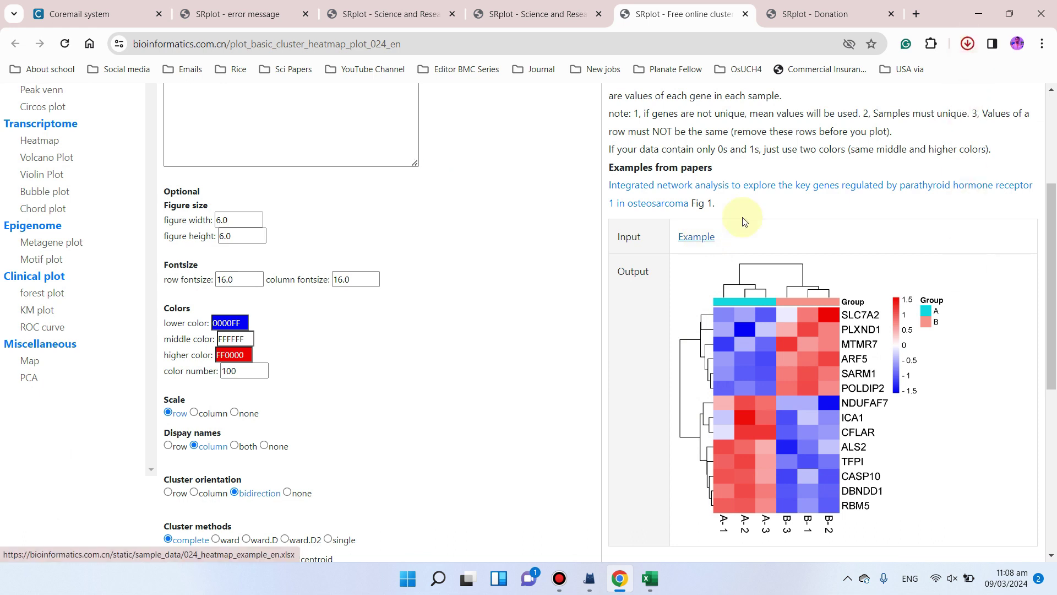
{"action": "left_click", "coordinate": [965, 49]}
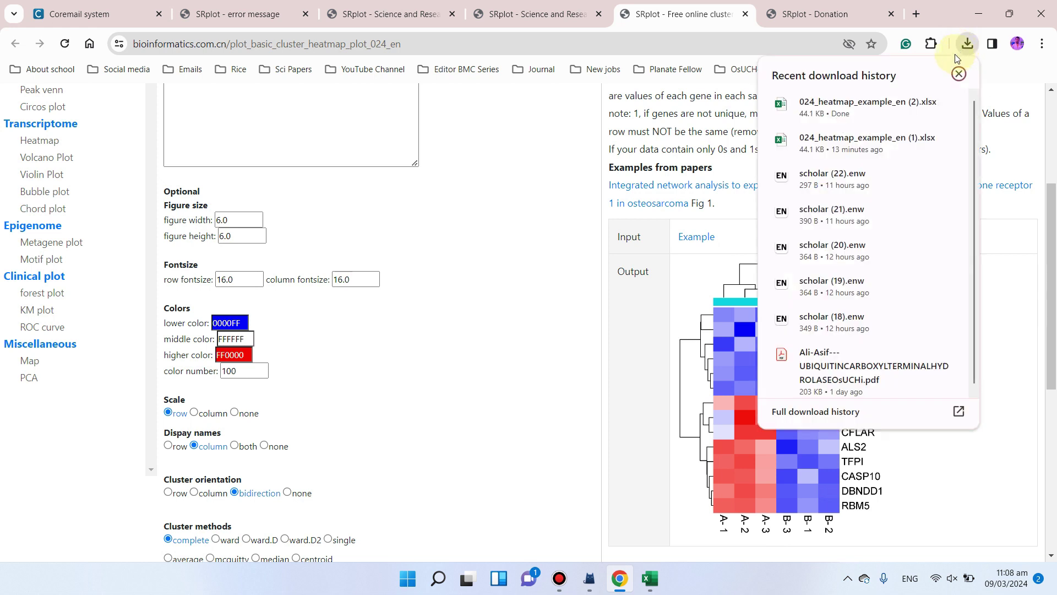
{"action": "left_click", "coordinate": [793, 140]}
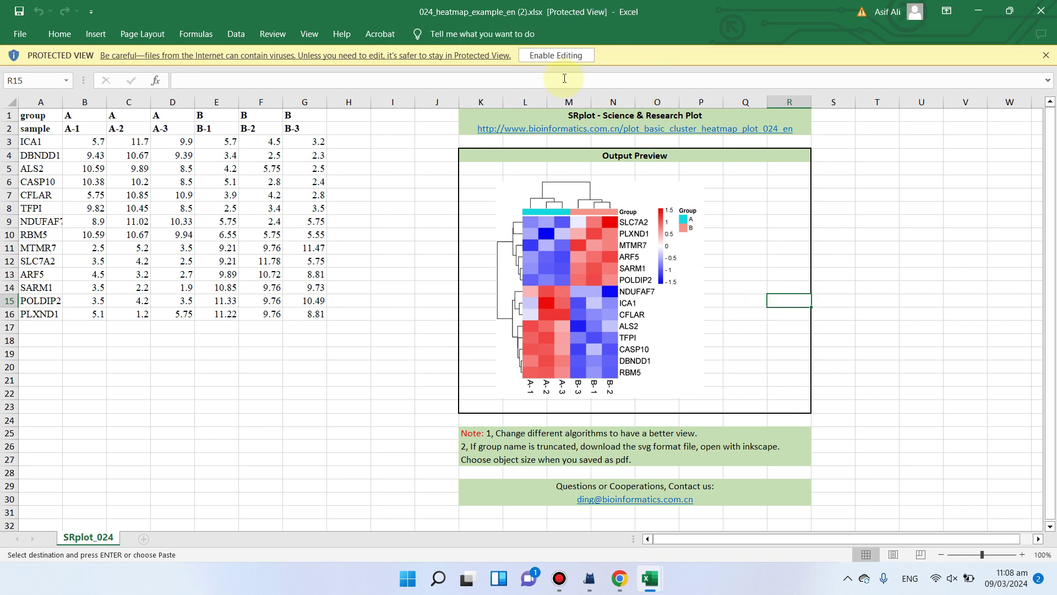
{"action": "left_click", "coordinate": [557, 55]}
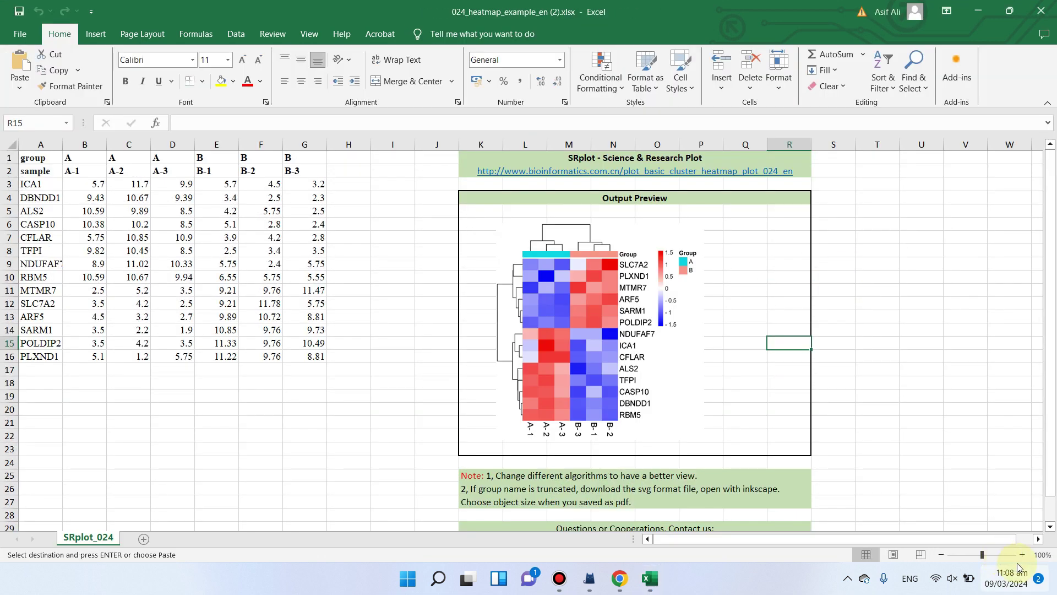
Step: Zoom the SRplot_024 sheet to 160% and show the expression data starting from column A
{"action": "left_click", "coordinate": [1022, 555]}
{"action": "left_click", "coordinate": [1022, 555]}
{"action": "left_click", "coordinate": [1023, 554]}
{"action": "left_click", "coordinate": [1023, 555]}
{"action": "left_click", "coordinate": [1022, 554]}
{"action": "left_click", "coordinate": [1022, 555]}
{"action": "left_click", "coordinate": [1023, 555]}
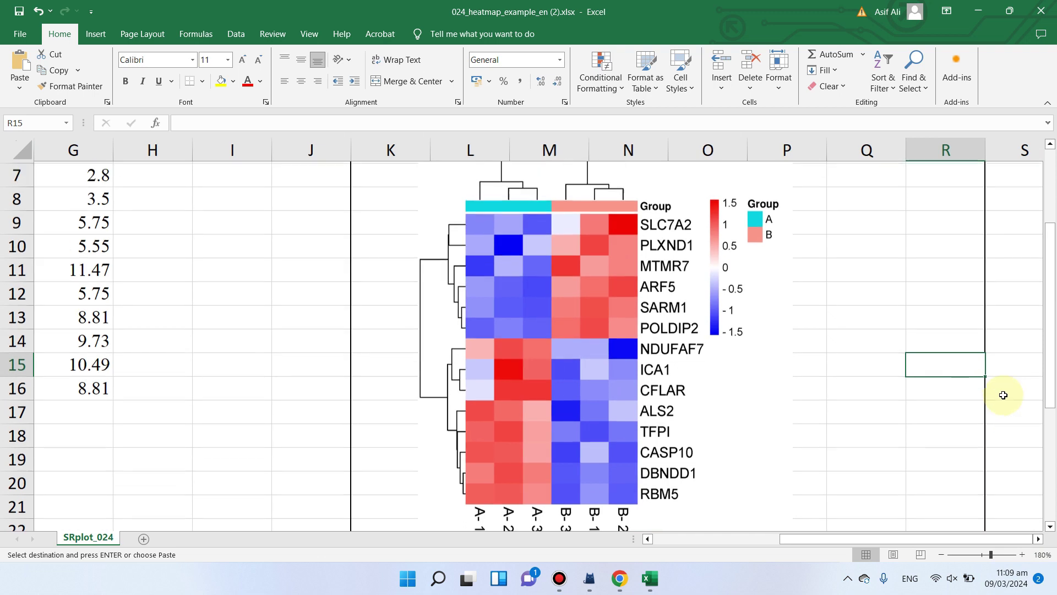
{"action": "left_click", "coordinate": [941, 554]}
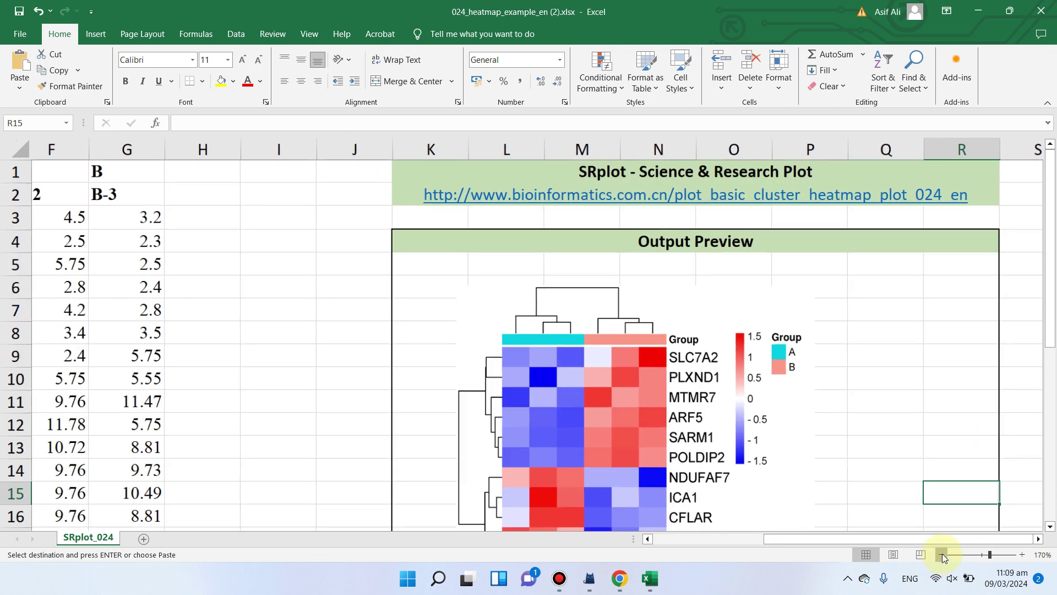
{"action": "left_click", "coordinate": [942, 555]}
{"action": "left_click_drag", "start_coordinate": [931, 536], "coordinate": [779, 545]}
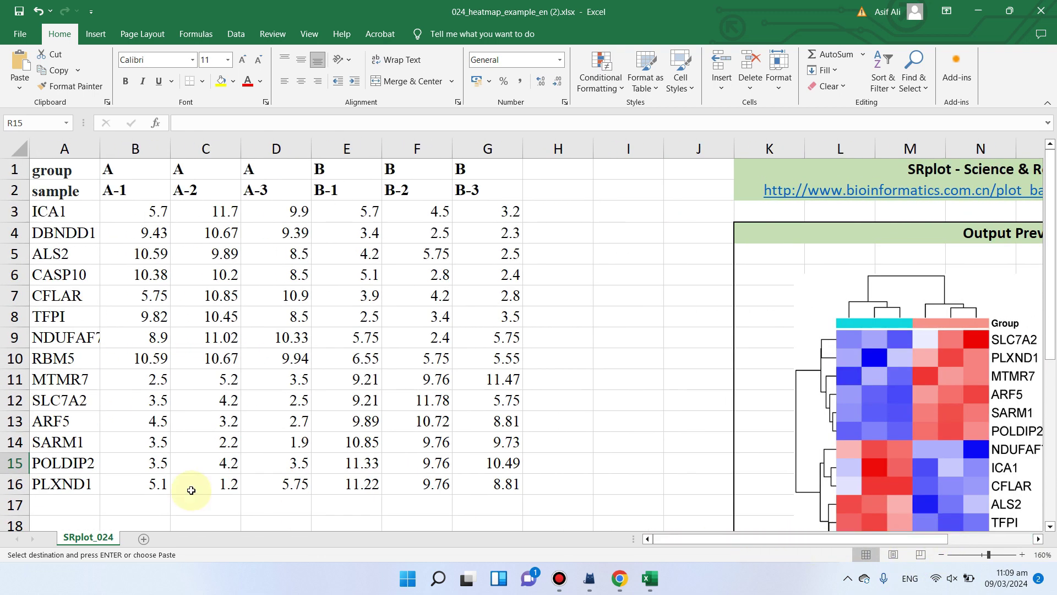
Step: Highlight the group heading in A1 and the group A labels in B1:D1
{"action": "left_click", "coordinate": [81, 171]}
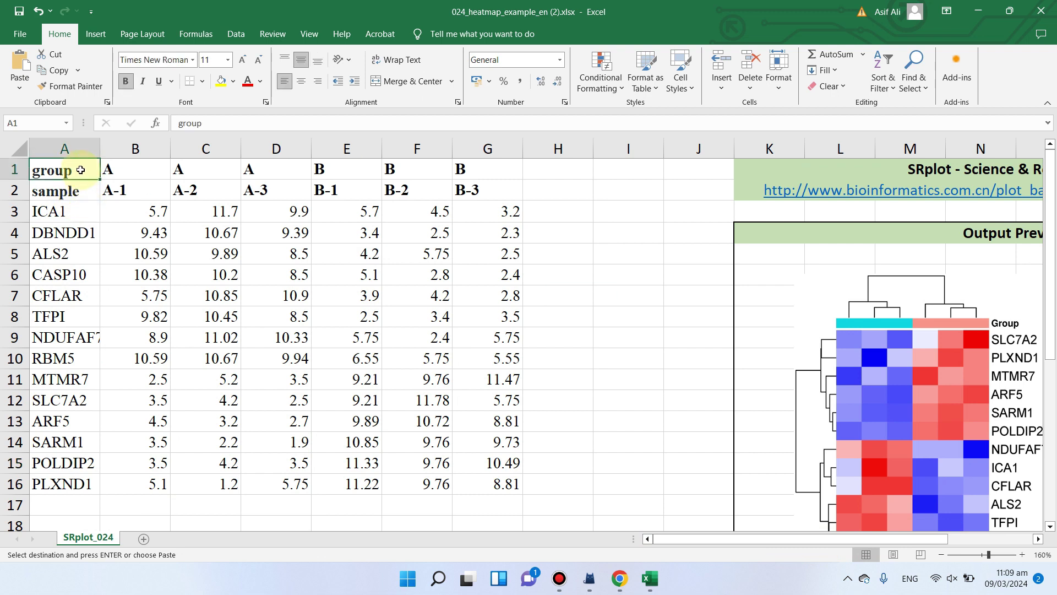
{"action": "left_click_drag", "start_coordinate": [146, 165], "coordinate": [268, 161]}
{"action": "key", "text": "ctrl+v"}
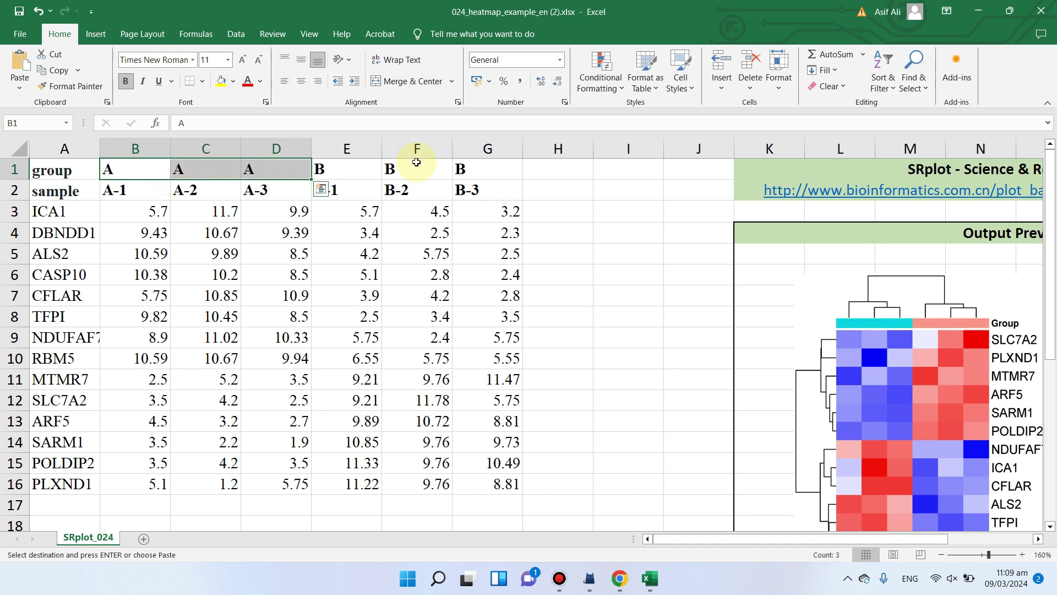
Step: Highlight the group B labels in E1:G1, then the sample names in B2:D2 and E2:G2
{"action": "left_click_drag", "start_coordinate": [342, 165], "coordinate": [475, 167]}
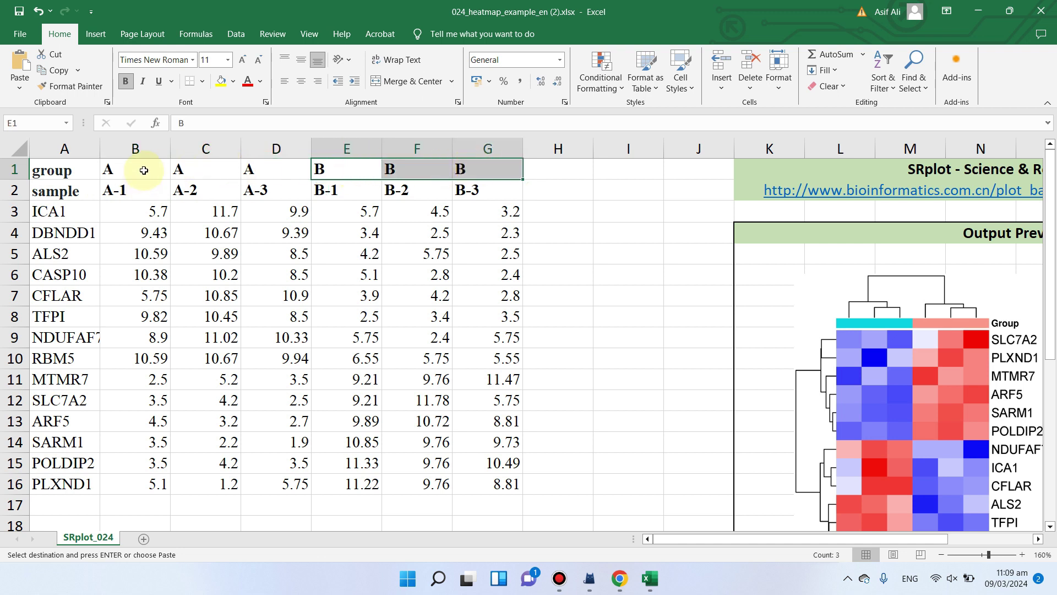
{"action": "left_click_drag", "start_coordinate": [141, 171], "coordinate": [273, 173]}
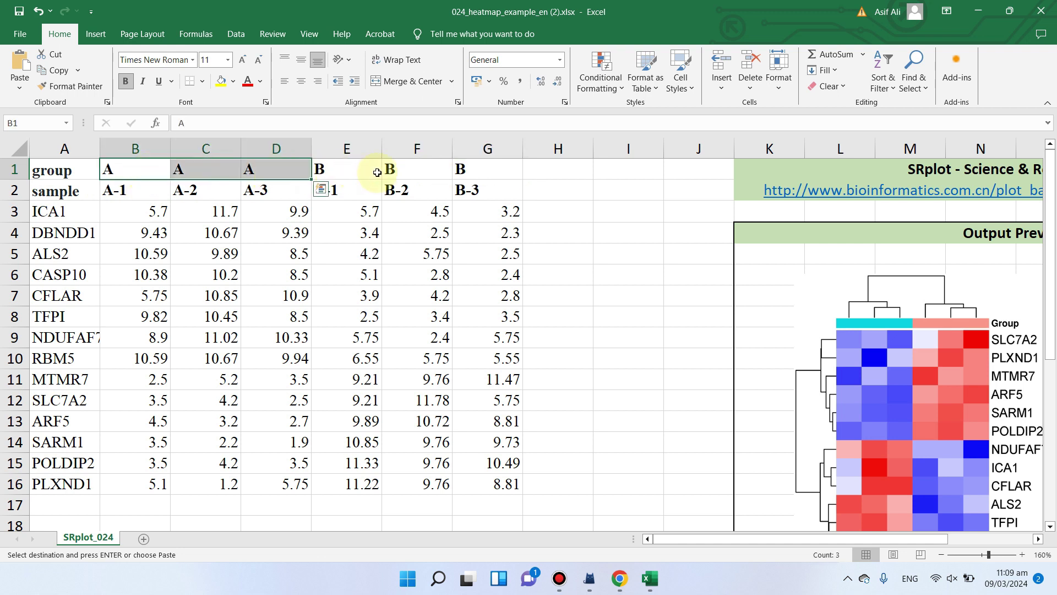
{"action": "left_click_drag", "start_coordinate": [364, 168], "coordinate": [467, 164]}
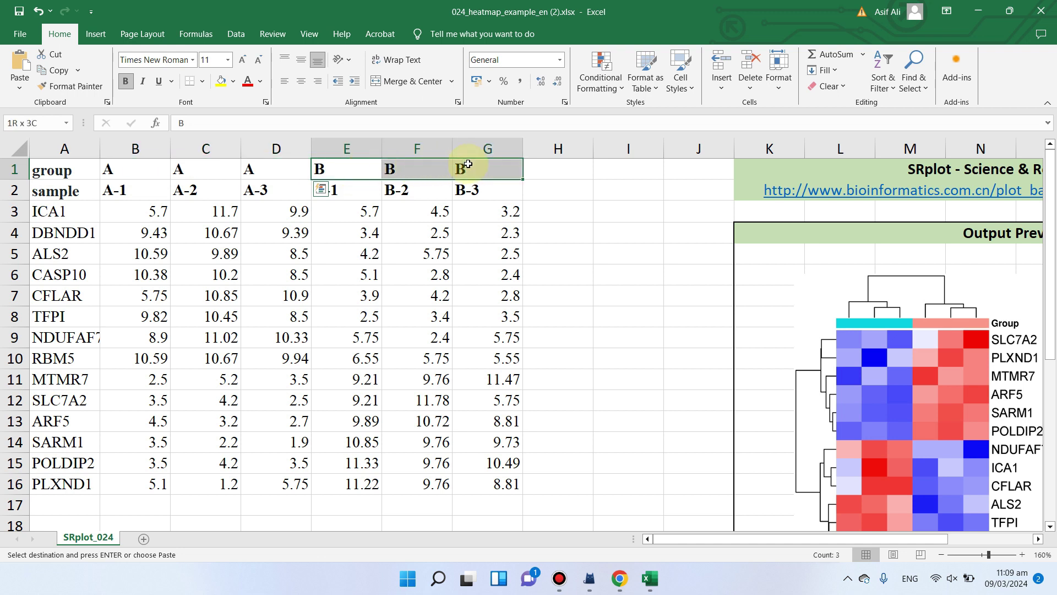
{"action": "left_click_drag", "start_coordinate": [131, 190], "coordinate": [270, 190]}
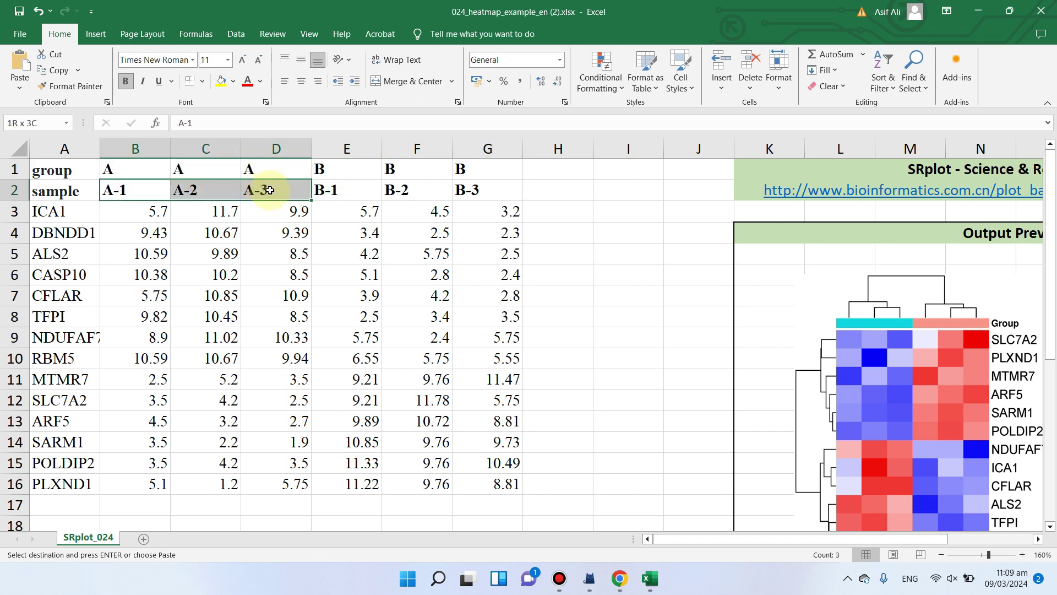
{"action": "left_click_drag", "start_coordinate": [353, 194], "coordinate": [507, 191]}
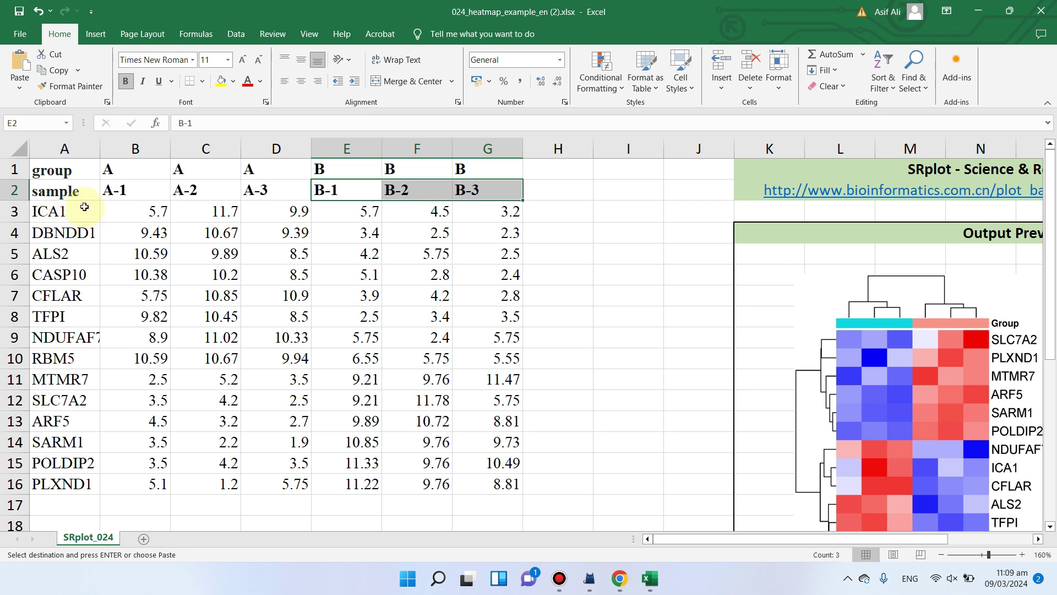
Step: Examine the gene names in column A one by one, then highlight the whole list in A3:A16
{"action": "left_click", "coordinate": [83, 147]}
{"action": "left_click", "coordinate": [57, 211]}
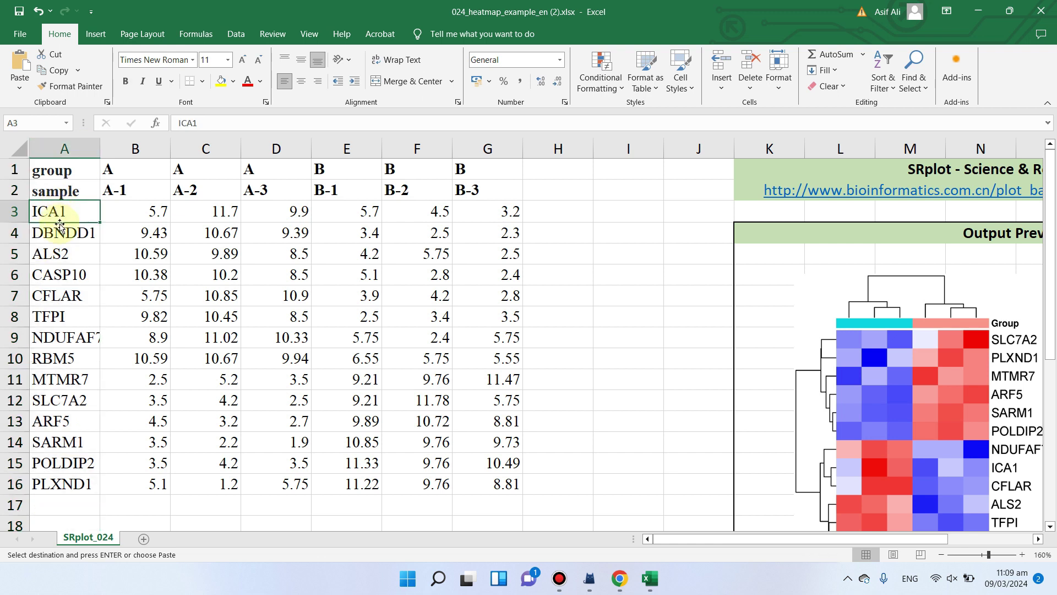
{"action": "left_click", "coordinate": [60, 230]}
{"action": "left_click", "coordinate": [57, 254]}
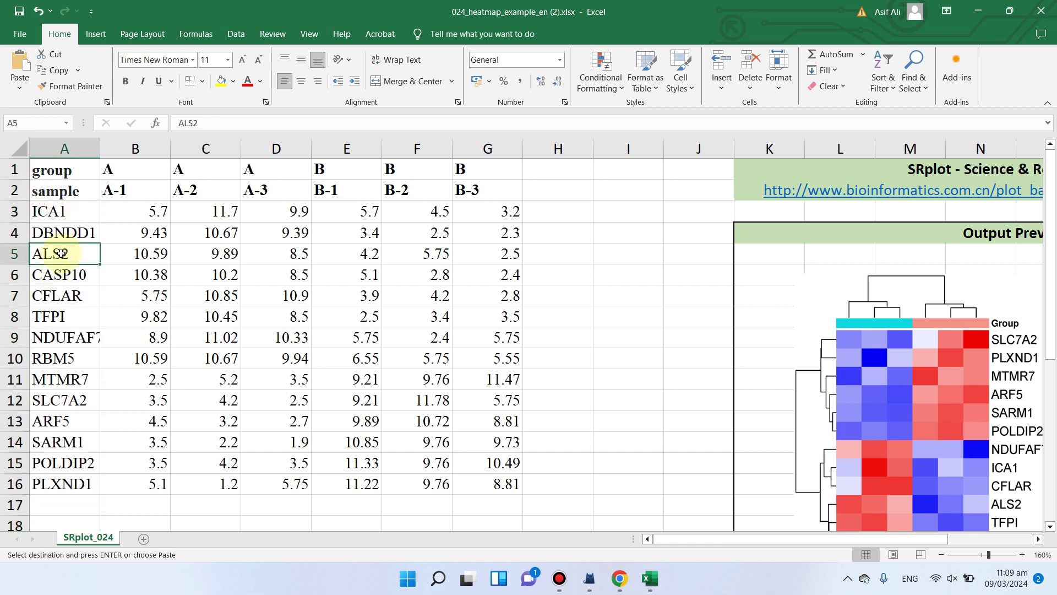
{"action": "left_click", "coordinate": [62, 214]}
{"action": "left_click", "coordinate": [62, 233]}
{"action": "left_click", "coordinate": [61, 254]}
{"action": "left_click", "coordinate": [60, 274]}
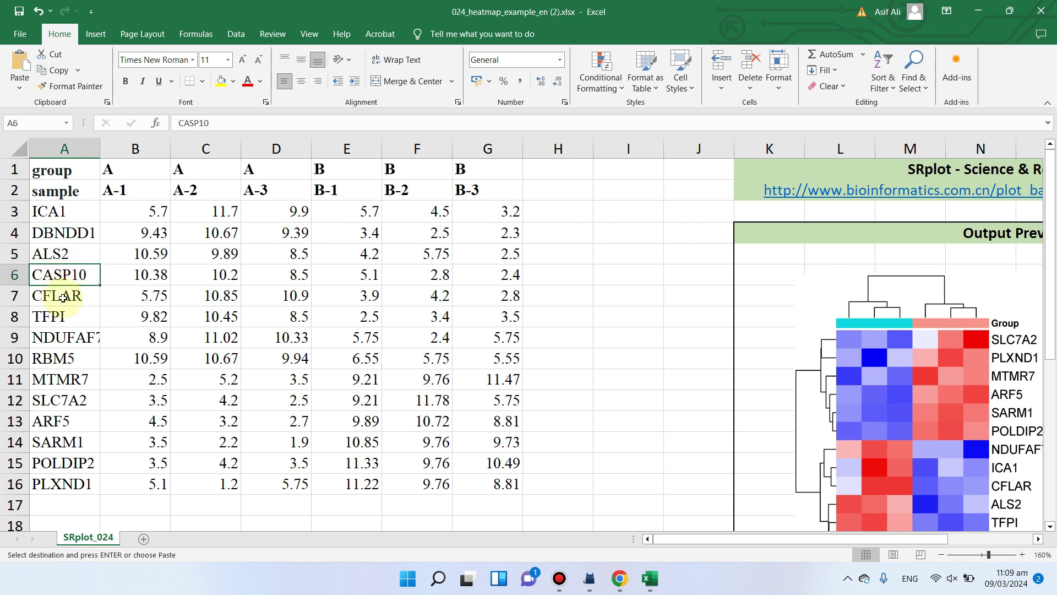
{"action": "left_click", "coordinate": [63, 297]}
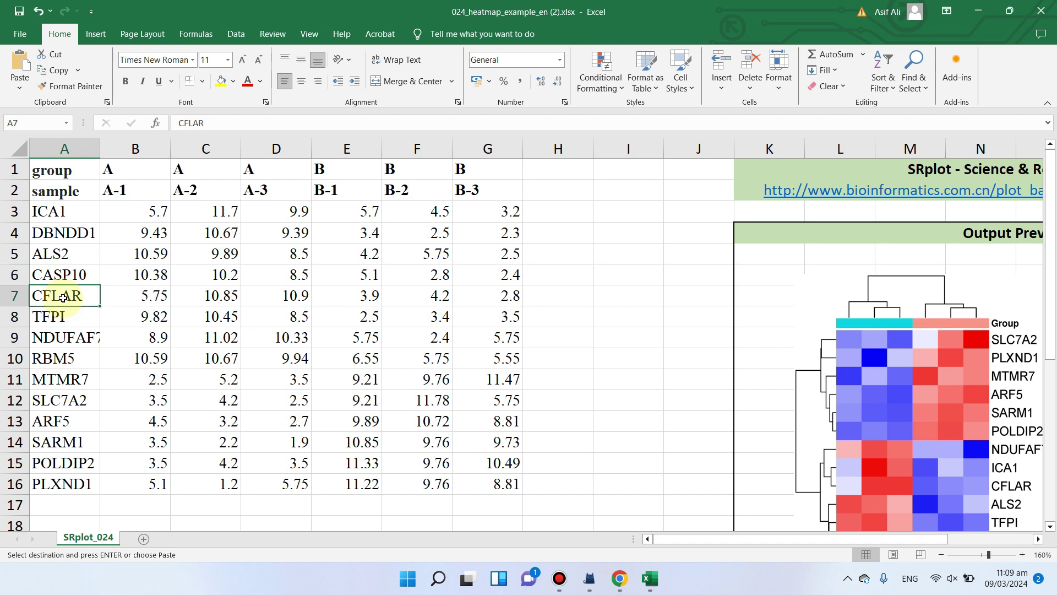
{"action": "left_click_drag", "start_coordinate": [82, 485], "coordinate": [81, 217]}
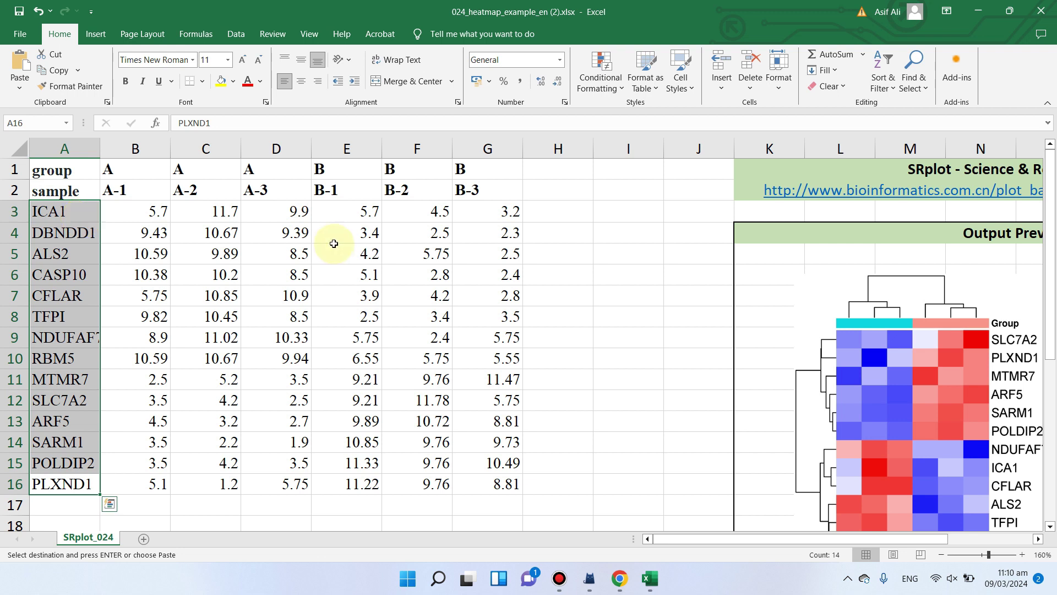
Step: Change the ICA1 value in B3 to 5,7 to show a comma as the decimal separator
{"action": "left_click", "coordinate": [151, 211]}
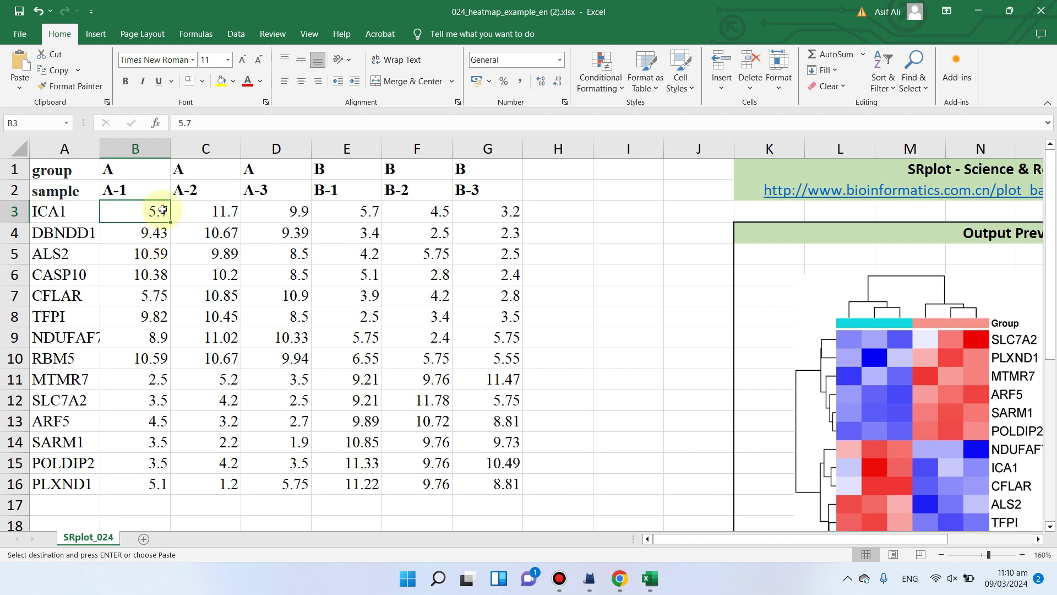
{"action": "left_click", "coordinate": [188, 123]}
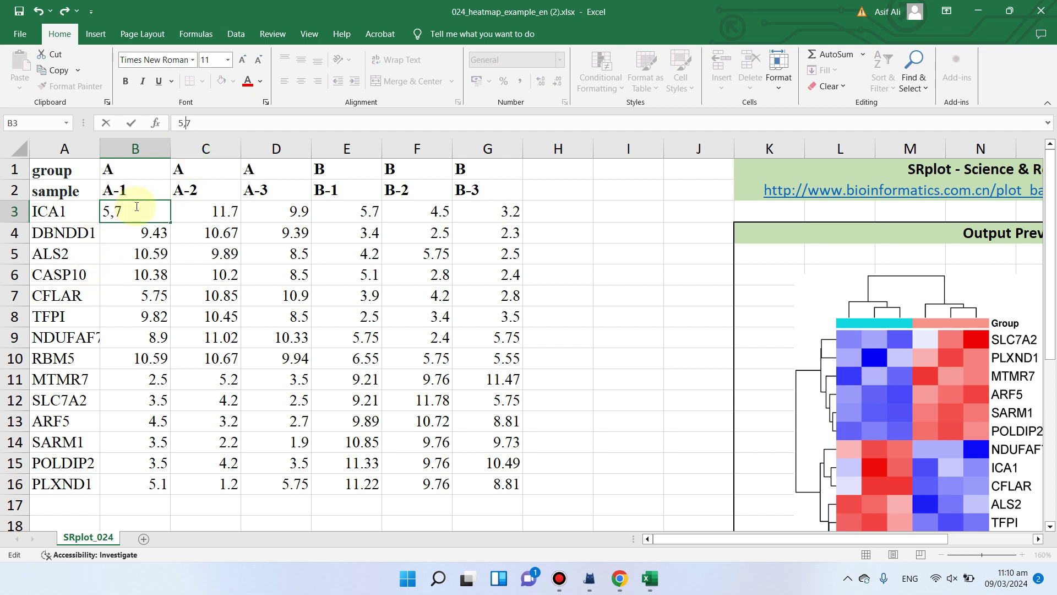
{"action": "left_click", "coordinate": [209, 273]}
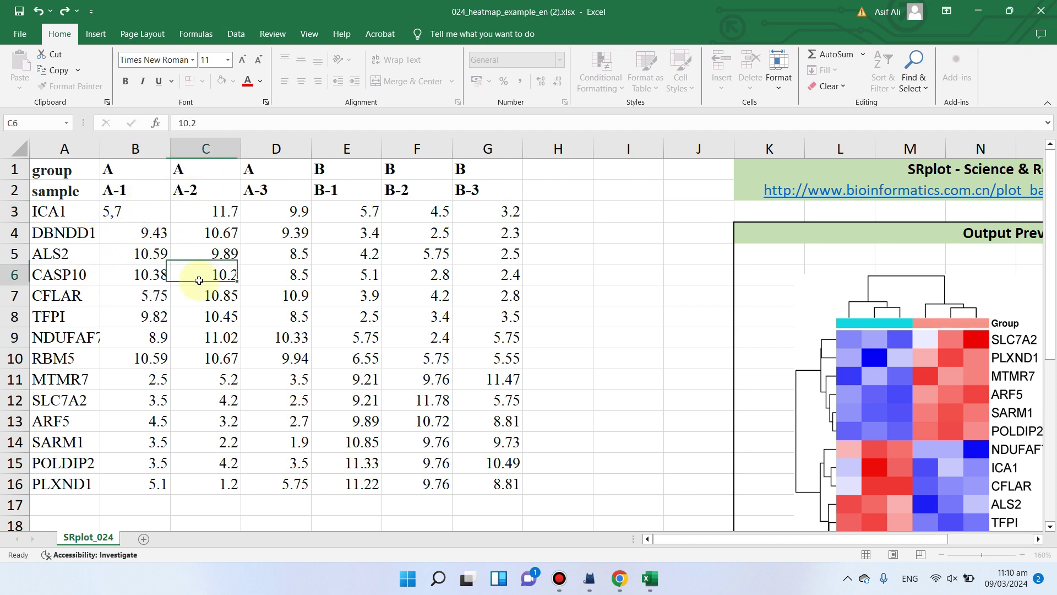
Step: Restore the point as decimal separator in B3 so that it reads 5.7
{"action": "left_click", "coordinate": [134, 211]}
{"action": "left_click", "coordinate": [187, 124]}
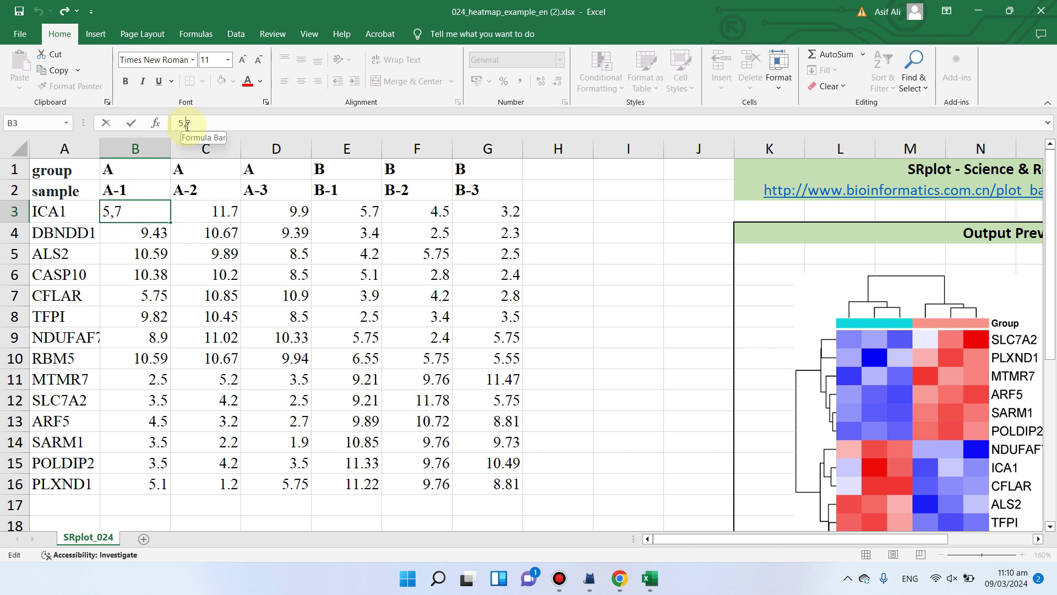
{"action": "key", "text": "BackSpace"}
{"action": "type", "text": "."}
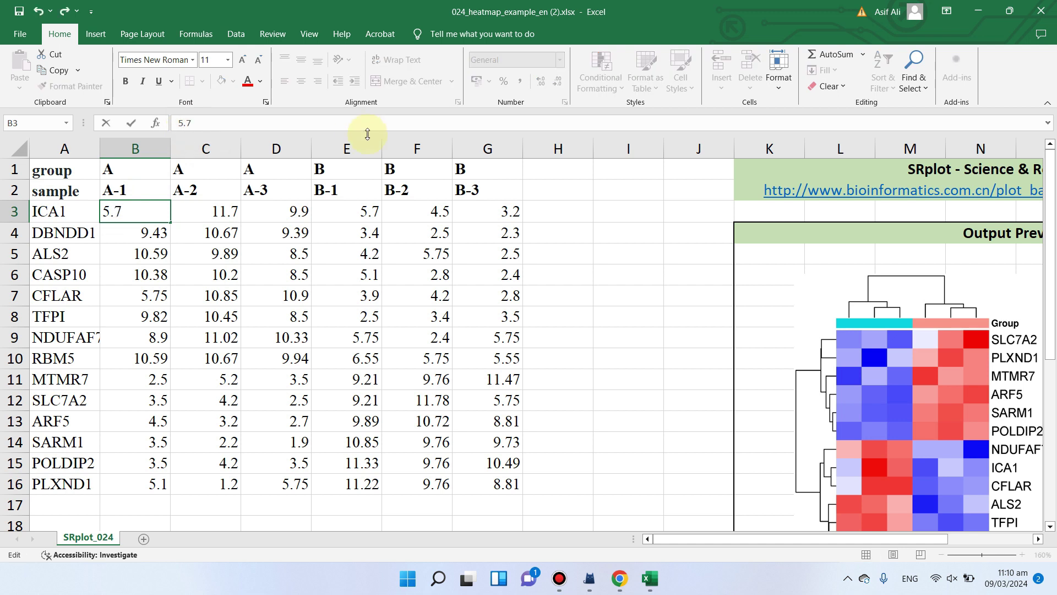
{"action": "left_click", "coordinate": [425, 254]}
Step: Copy the complete example table A1:G16, including the group and sample rows
{"action": "left_click", "coordinate": [69, 168]}
{"action": "left_click_drag", "start_coordinate": [184, 260], "coordinate": [484, 479]}
{"action": "key", "text": "ctrl+c"}
{"action": "key", "text": "ctrl+q"}
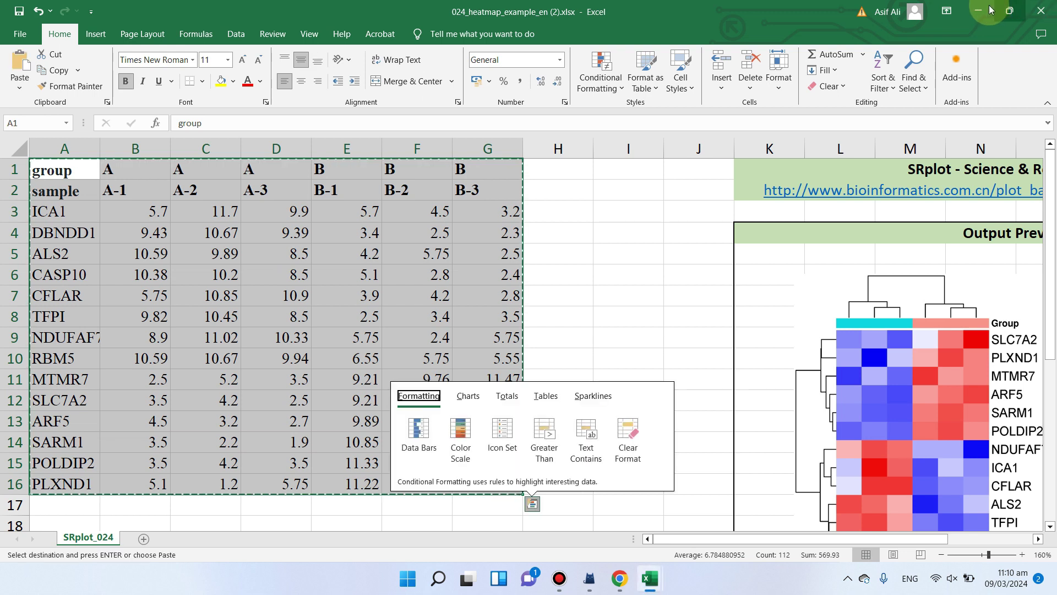
Step: Switch to the SRplot cluster heatmap page in Chrome, paste the copied table as input data and submit it with the default parameters
{"action": "left_click", "coordinate": [977, 11]}
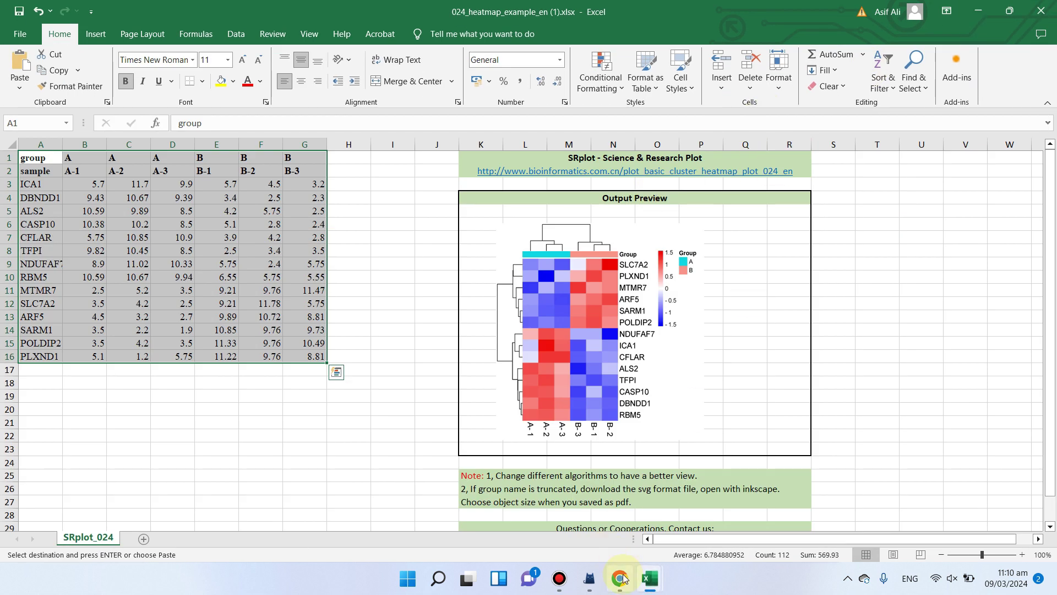
{"action": "left_click", "coordinate": [622, 578]}
{"action": "scroll", "coordinate": [472, 283], "scroll_direction": "up", "scroll_amount": 4}
{"action": "left_click", "coordinate": [237, 264]}
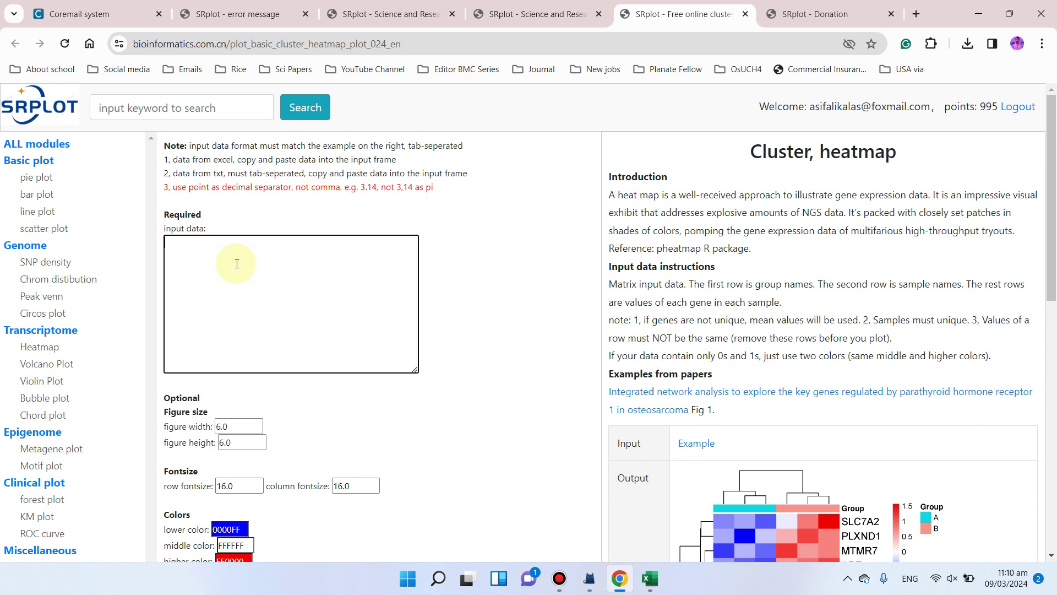
{"action": "key", "text": "ctrl+v"}
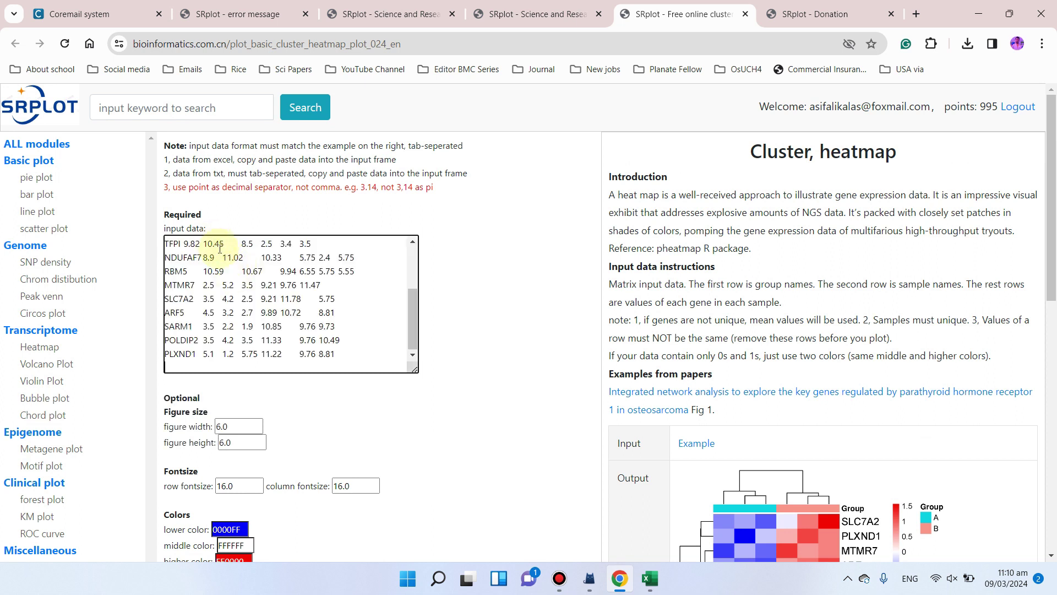
{"action": "scroll", "coordinate": [428, 382], "scroll_direction": "down", "scroll_amount": 10}
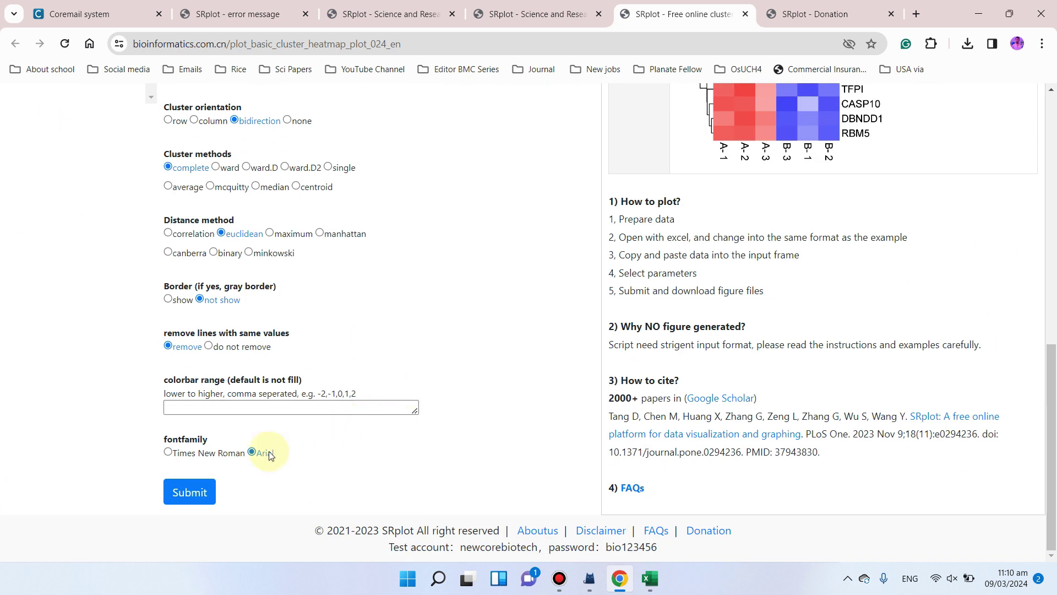
{"action": "left_click", "coordinate": [206, 493]}
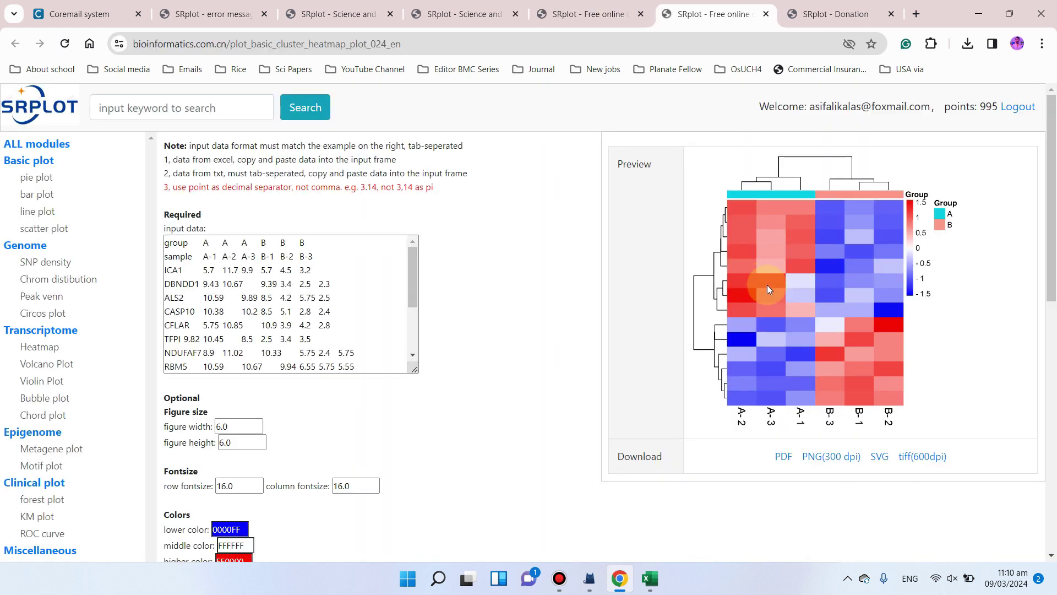
Step: Resubmit the heatmap with ICA1's A-2 value written as 11,7 in the input data, and review the formatting rules on the resulting page
{"action": "scroll", "coordinate": [402, 390], "scroll_direction": "down", "scroll_amount": 1}
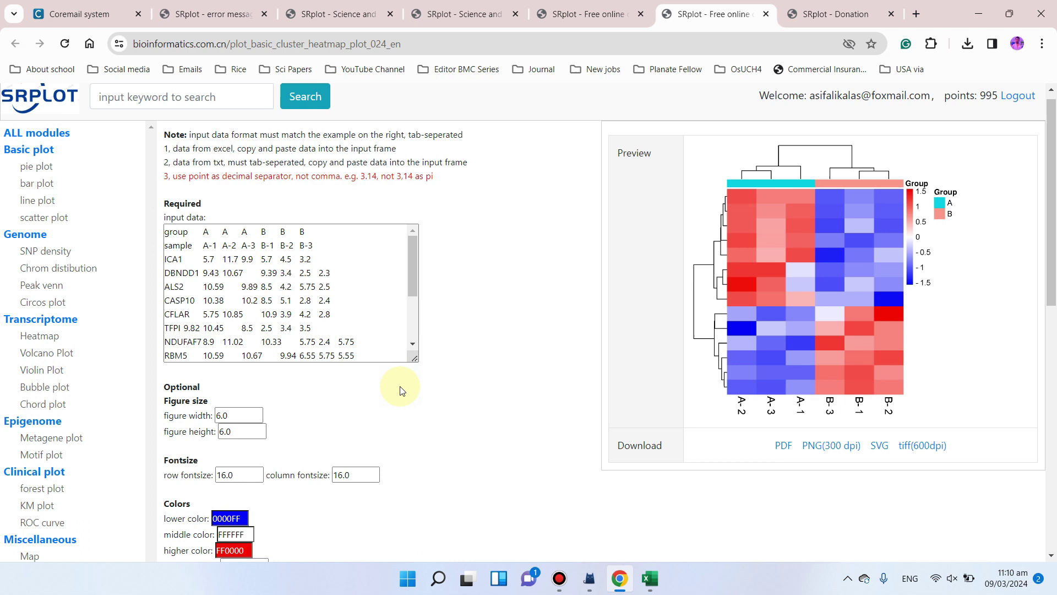
{"action": "scroll", "coordinate": [264, 248], "scroll_direction": "down", "scroll_amount": 2}
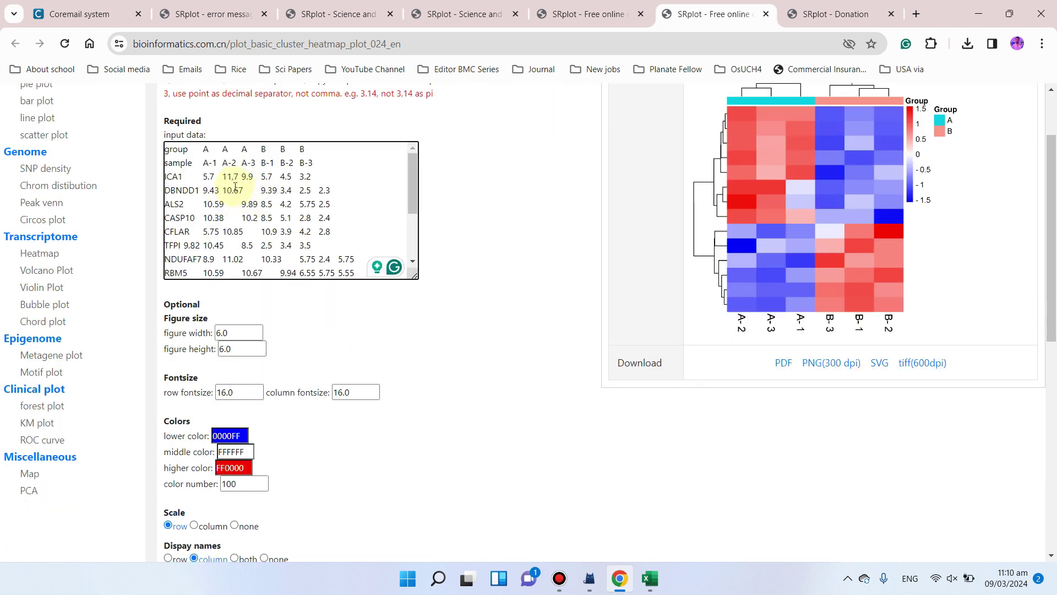
{"action": "scroll", "coordinate": [236, 174], "scroll_direction": "down", "scroll_amount": 4}
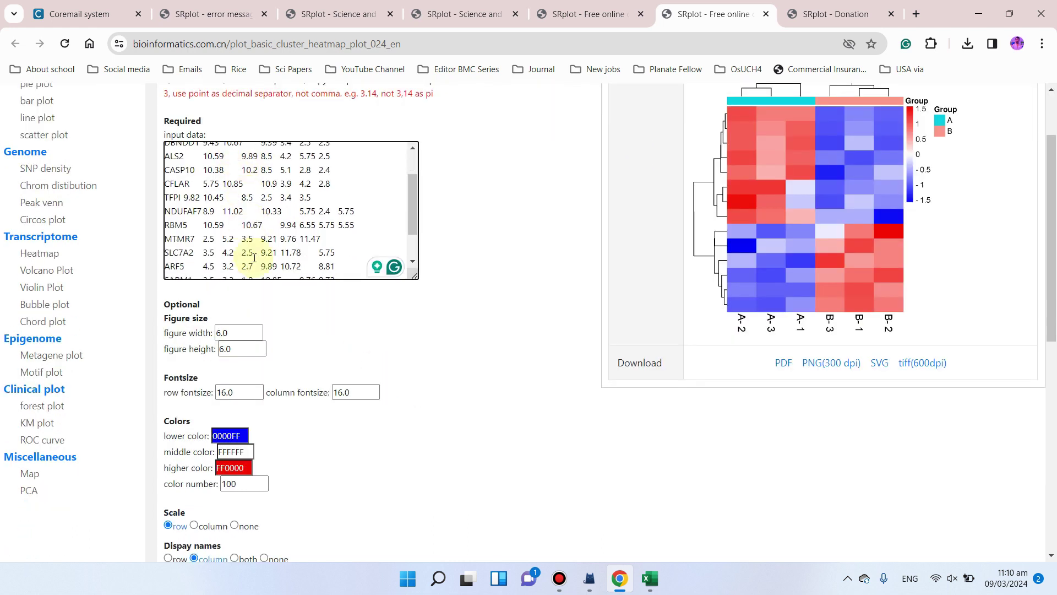
{"action": "scroll", "coordinate": [410, 236], "scroll_direction": "down", "scroll_amount": 8}
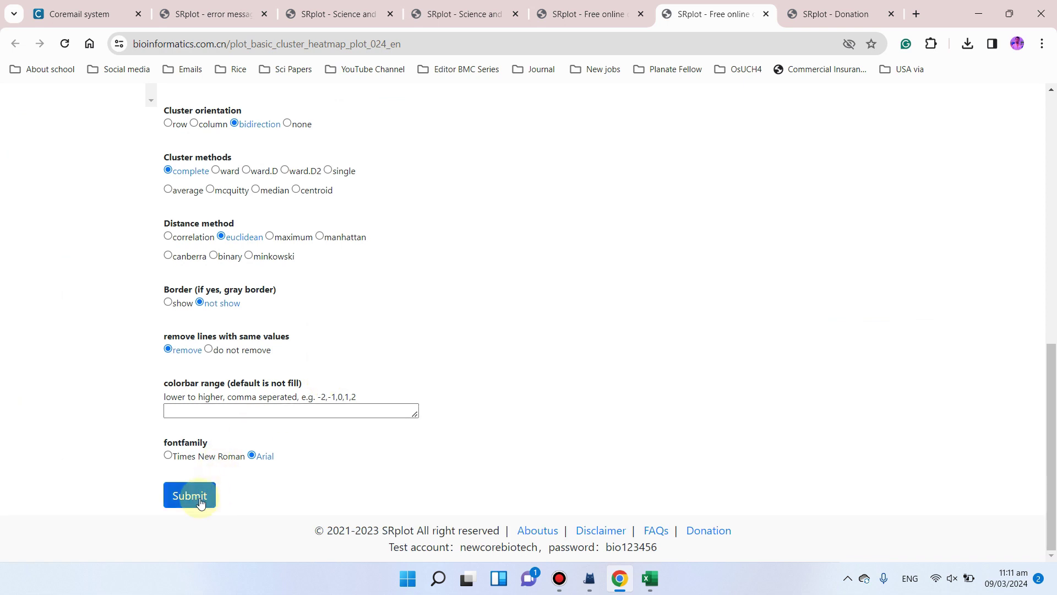
{"action": "left_click", "coordinate": [200, 502]}
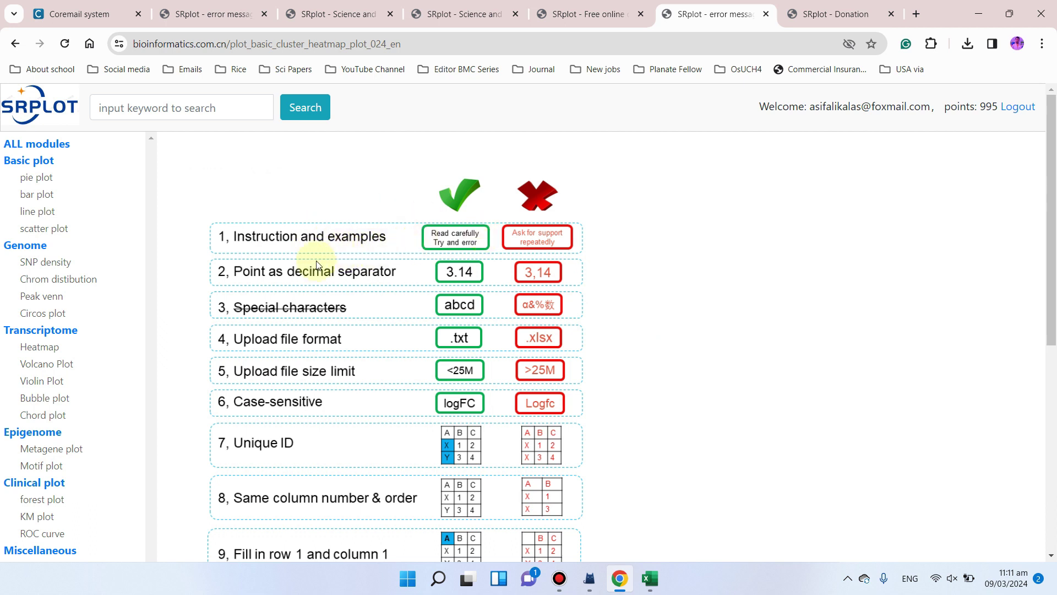
{"action": "scroll", "coordinate": [318, 266], "scroll_direction": "down", "scroll_amount": 2}
{"action": "scroll", "coordinate": [319, 266], "scroll_direction": "up", "scroll_amount": 2}
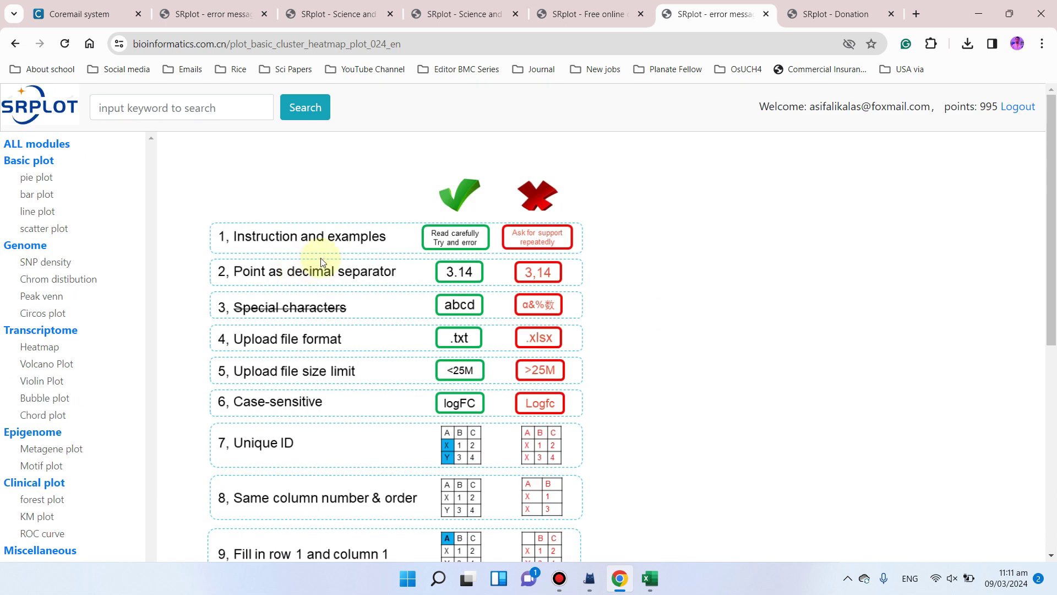
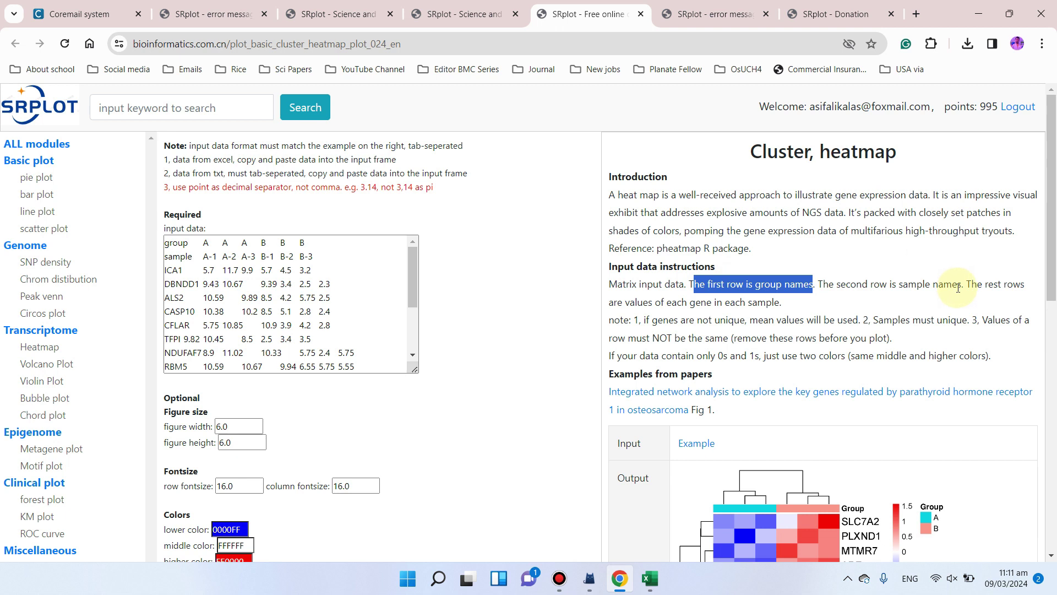
Step: Highlight the instruction that the second row is sample names and compare it with row 2 of the example workbook in Excel
{"action": "left_click_drag", "start_coordinate": [963, 284], "coordinate": [822, 284]}
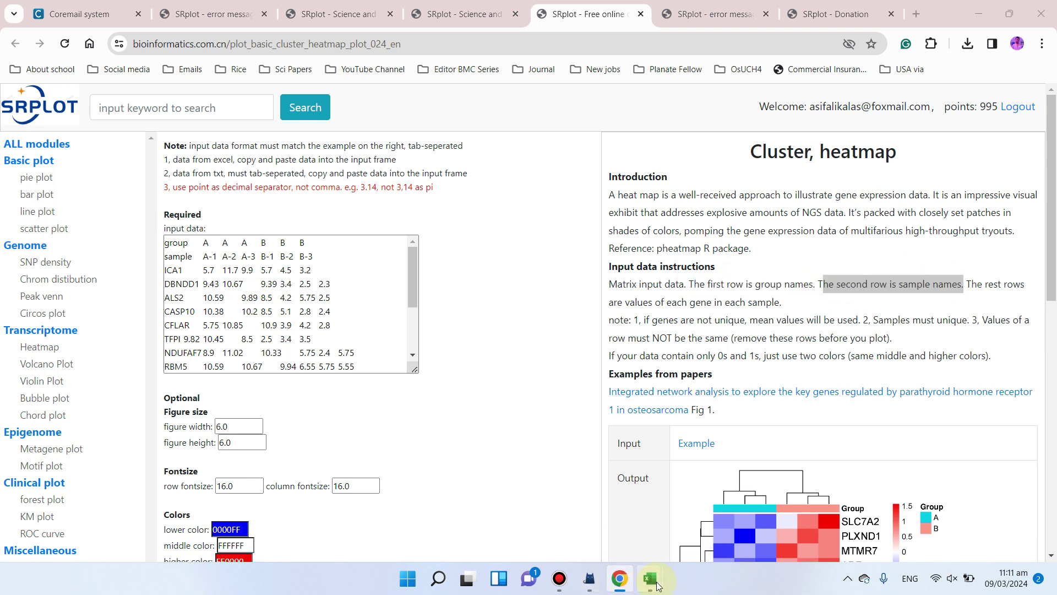
{"action": "mouse_move", "coordinate": [650, 579]}
{"action": "left_click", "coordinate": [696, 524]}
{"action": "key", "text": "ctrl+a"}
{"action": "key", "text": "ctrl+c"}
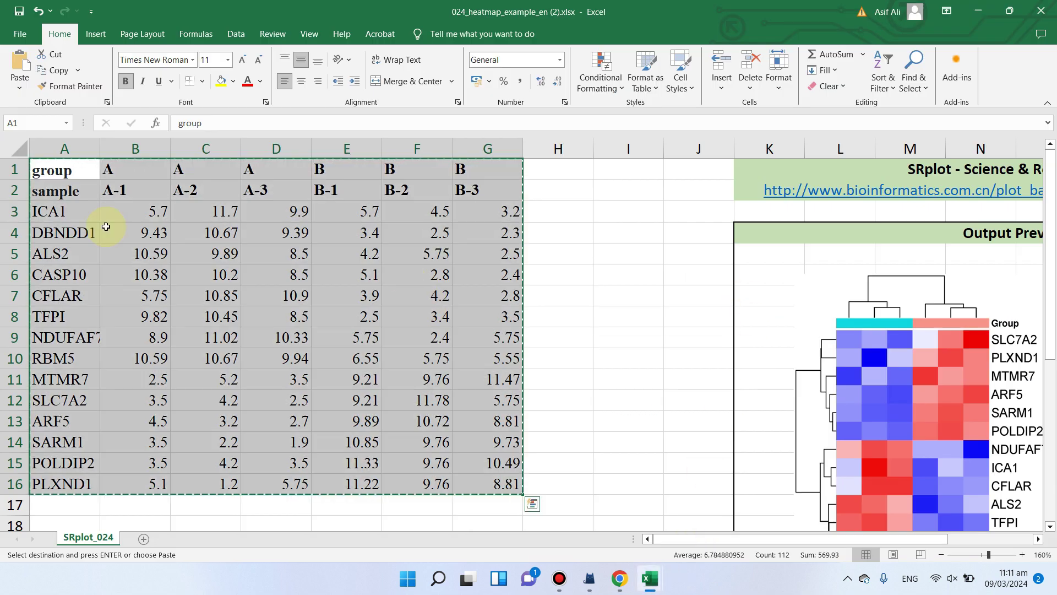
{"action": "left_click", "coordinate": [55, 170]}
{"action": "left_click", "coordinate": [1010, 11]}
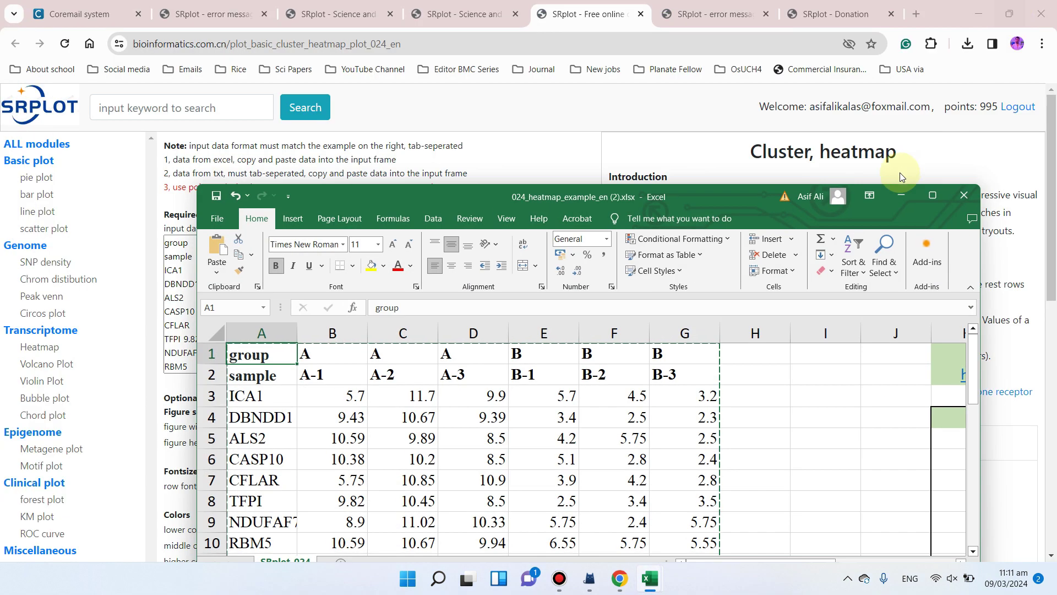
{"action": "left_click_drag", "start_coordinate": [728, 194], "coordinate": [678, 75]}
{"action": "left_click", "coordinate": [170, 267]}
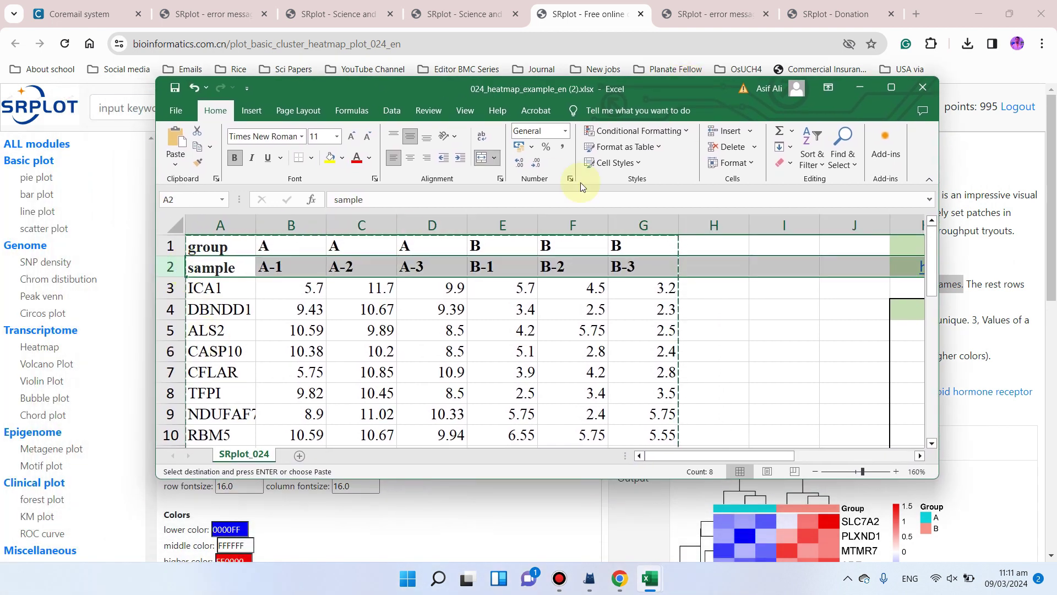
{"action": "left_click", "coordinate": [861, 89]}
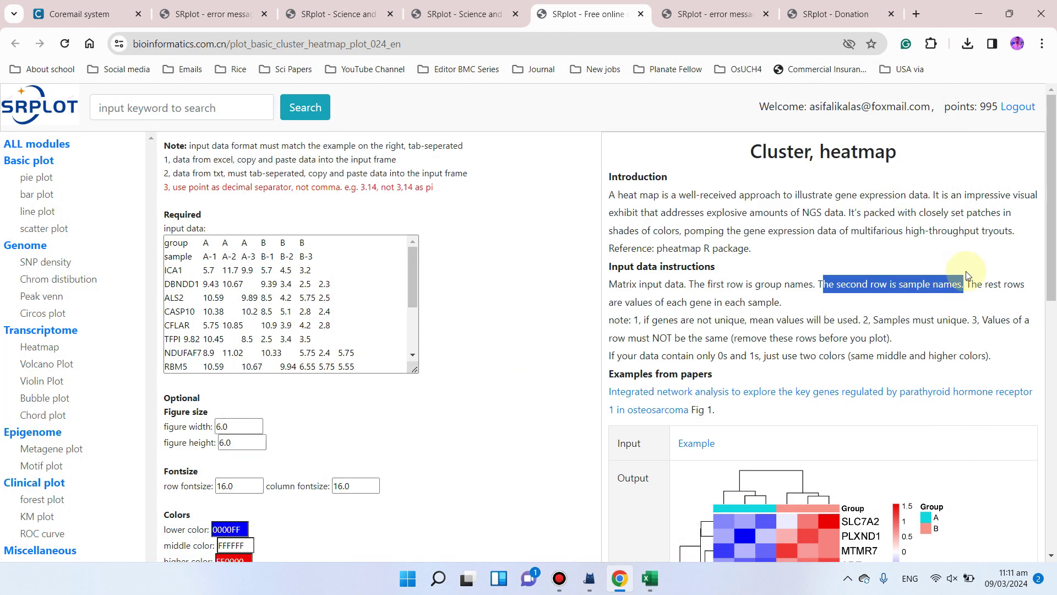
Step: Highlight the full input data instructions for the cluster heatmap, then return to the error page's list of formatting rules
{"action": "left_click_drag", "start_coordinate": [991, 355], "coordinate": [610, 283]}
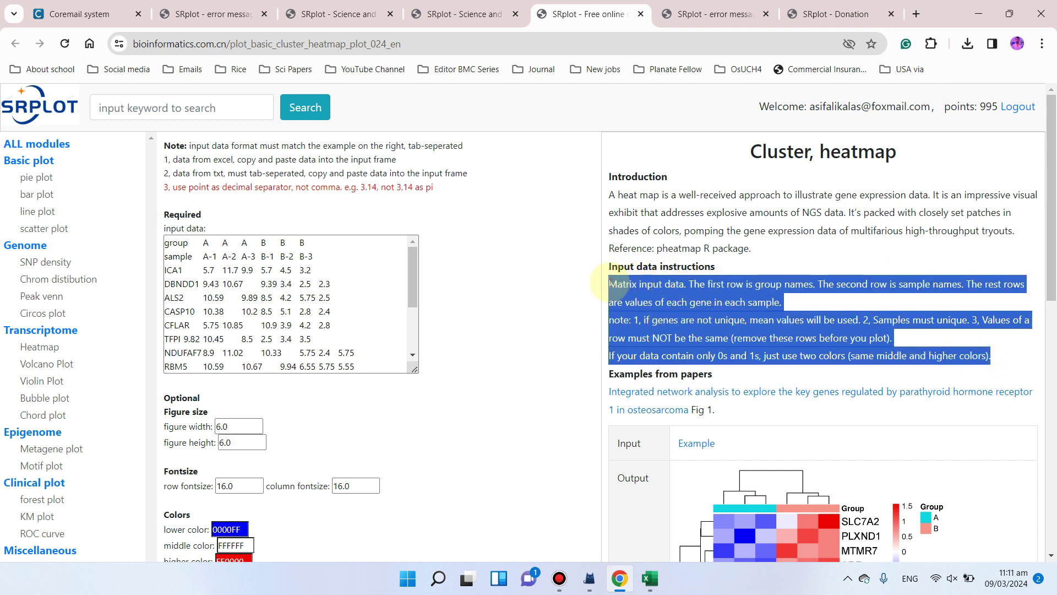
{"action": "left_click", "coordinate": [710, 14]}
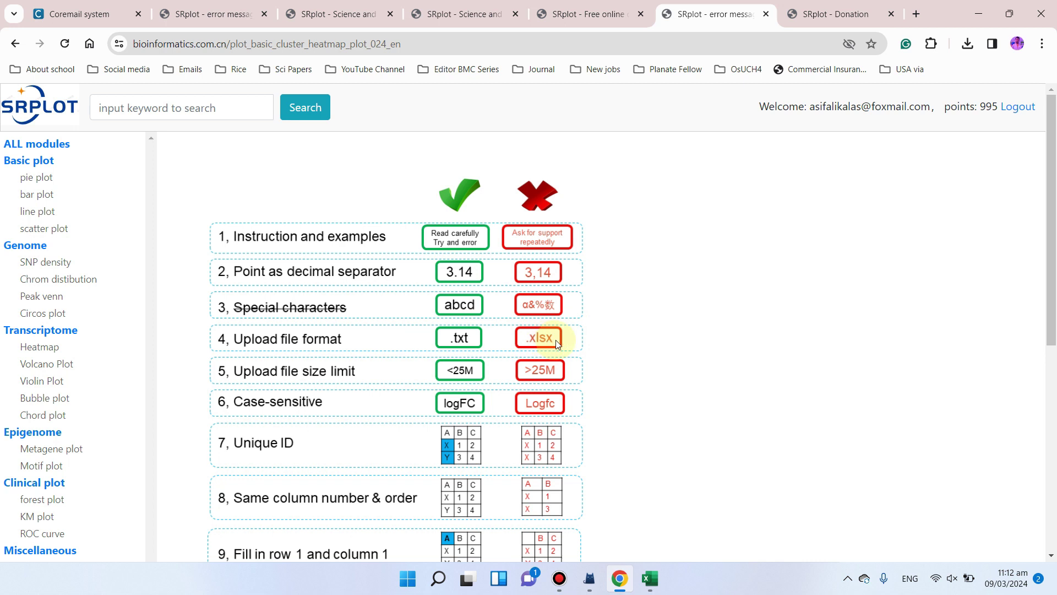
Step: Return to the cluster heatmap form and clear the entire input data field
{"action": "left_click", "coordinate": [584, 14]}
{"action": "scroll", "coordinate": [235, 398], "scroll_direction": "down", "scroll_amount": 1}
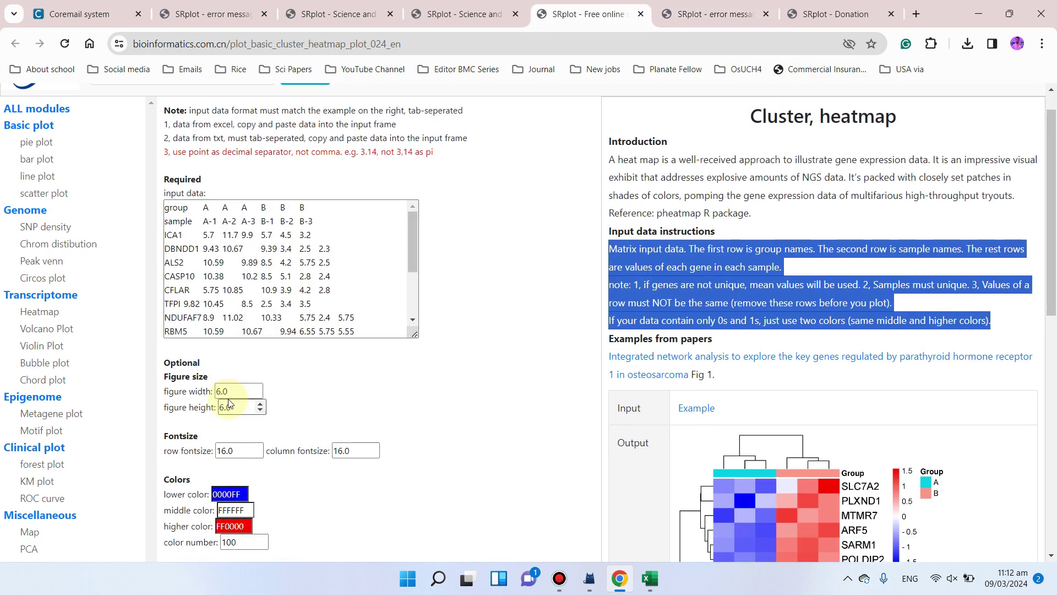
{"action": "left_click", "coordinate": [366, 292]}
{"action": "left_click_drag", "start_coordinate": [366, 292], "coordinate": [172, 174]}
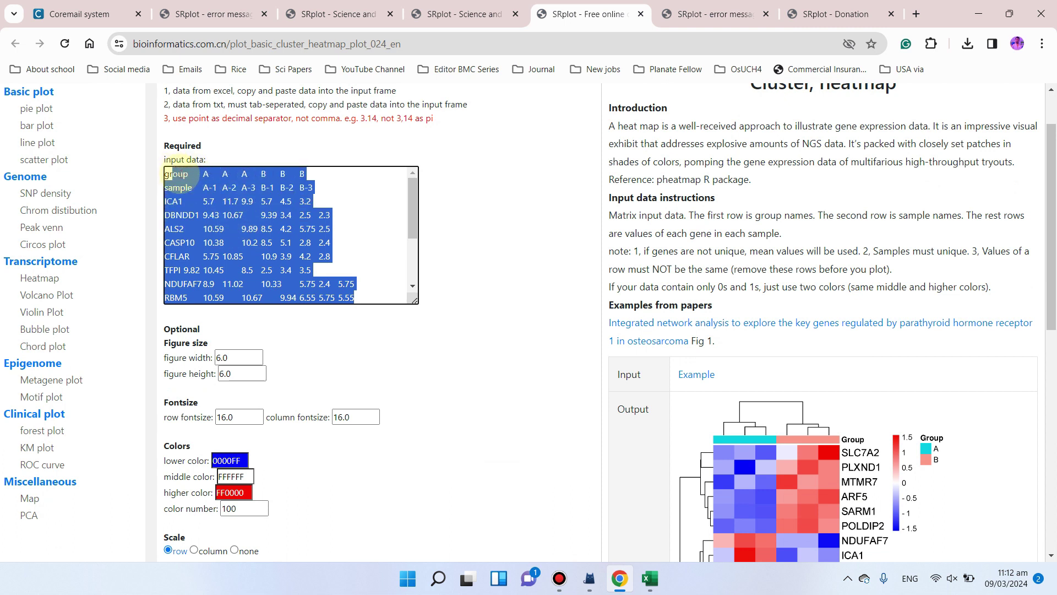
{"action": "type", "text": "MTMR7\t2.5\t5.2\t3.5\t9.21\t9.76\t11.47 SLC7A2\t3.5\t4.2\t2.5\t9.21\t11.78\t5.75 ARF5\t4.5\t3.2\t2.7\t9.89\t10.72\t8.81 SARM1\t3.5\t2.2\t1.9\t10.85\t9.76\t9.73 POLDIP2\t3.5\t4.2\t3.5\t11.33\t9.76\t10.49 PLXND1\t5.1\t1.2\t5.75\t11.22\t9.76\t8.81"}
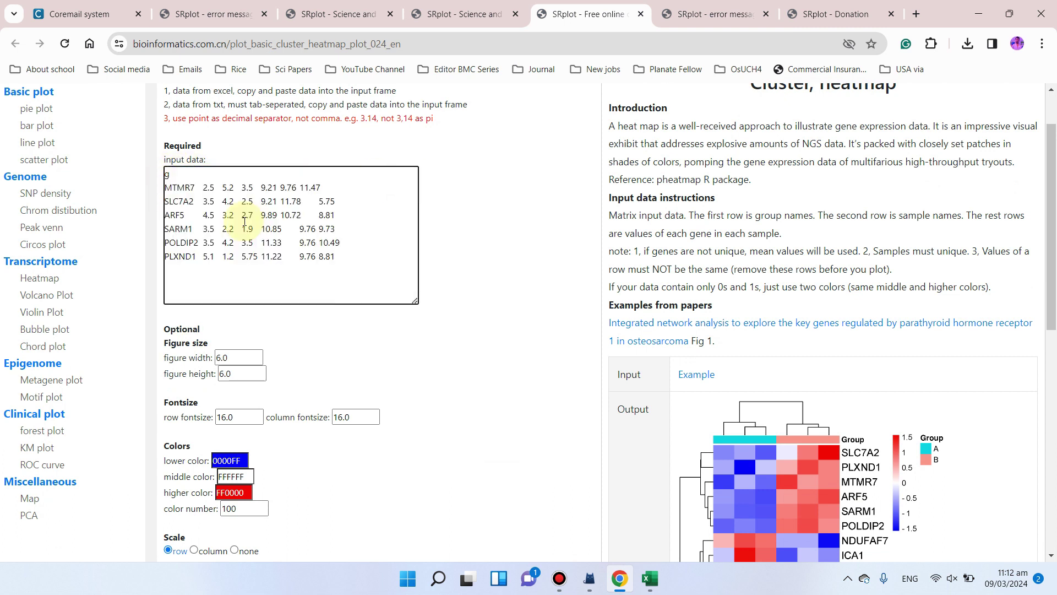
{"action": "left_click_drag", "start_coordinate": [363, 258], "coordinate": [160, 182]}
{"action": "key", "text": "Delete"}
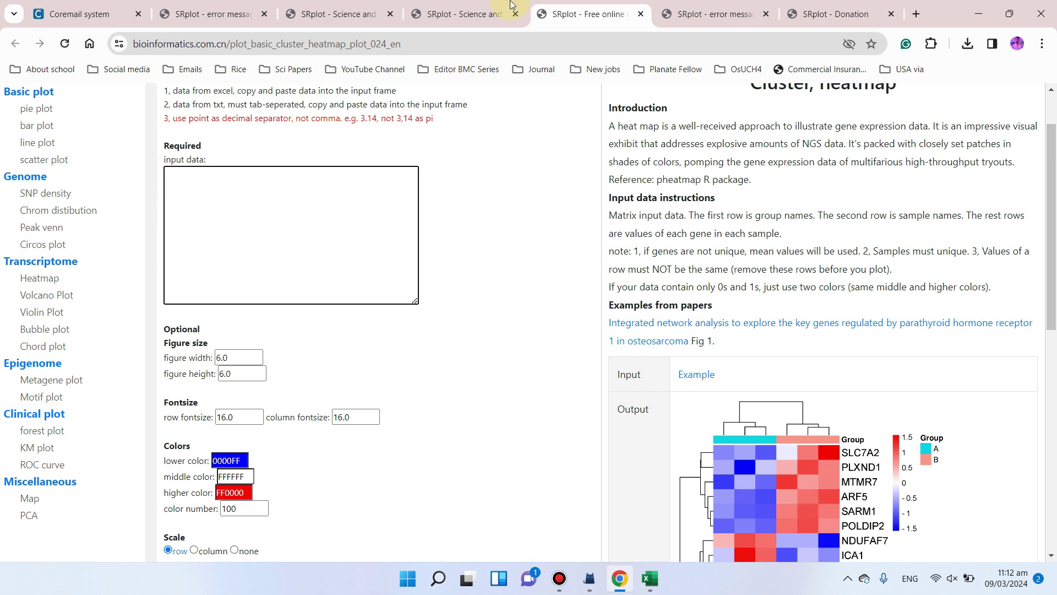
Step: Switch to the example workbook 024_heatmap_example_en (2).xlsx in Excel, examine the sample header in cell A2, and return to SRplot's error page in Chrome
{"action": "left_click", "coordinate": [979, 14]}
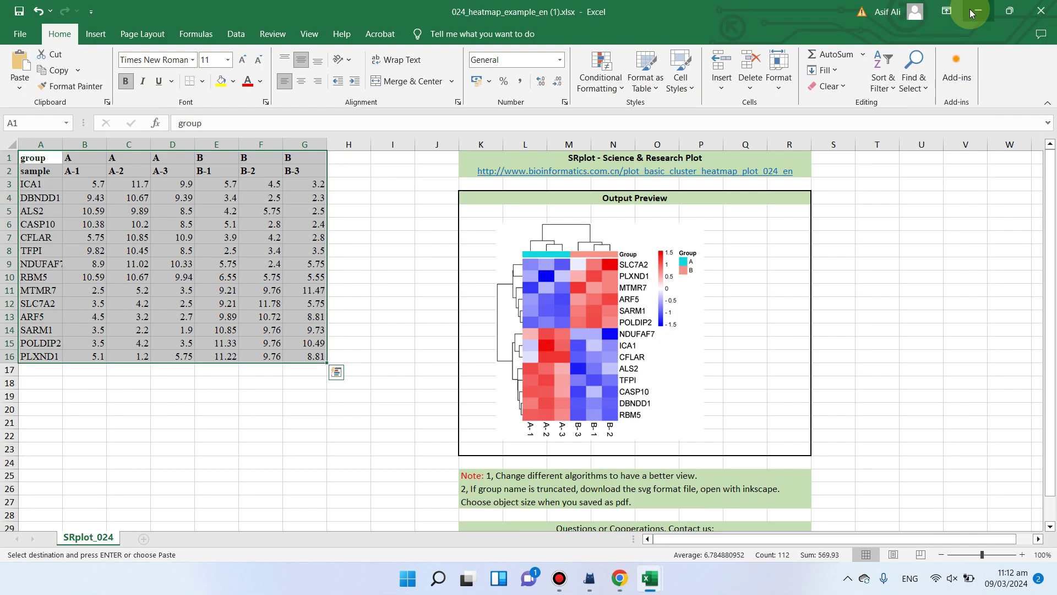
{"action": "left_click", "coordinate": [620, 578]}
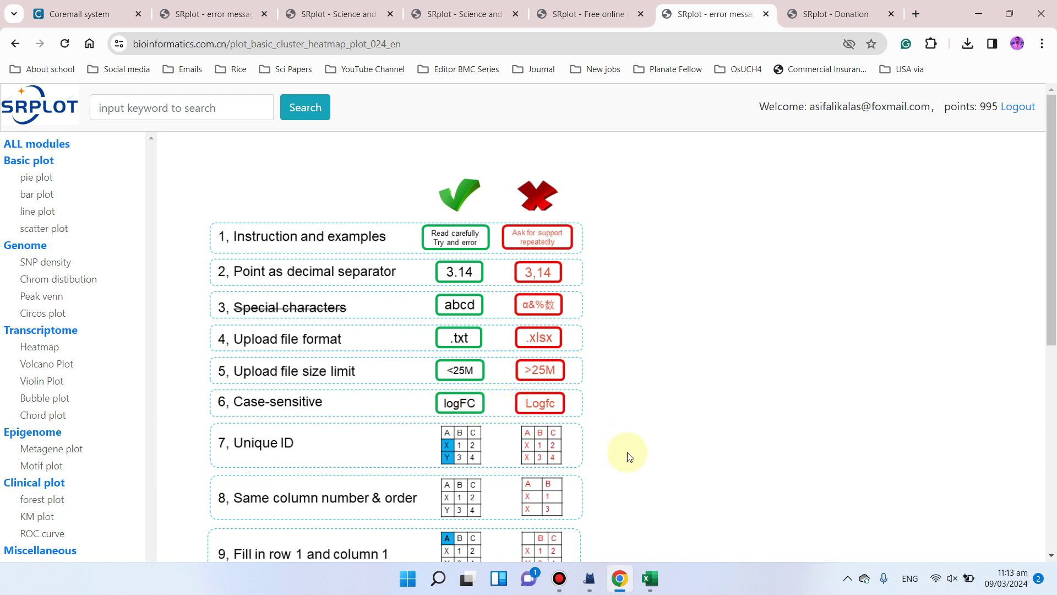
{"action": "left_click", "coordinate": [653, 581]}
{"action": "left_click", "coordinate": [690, 508]}
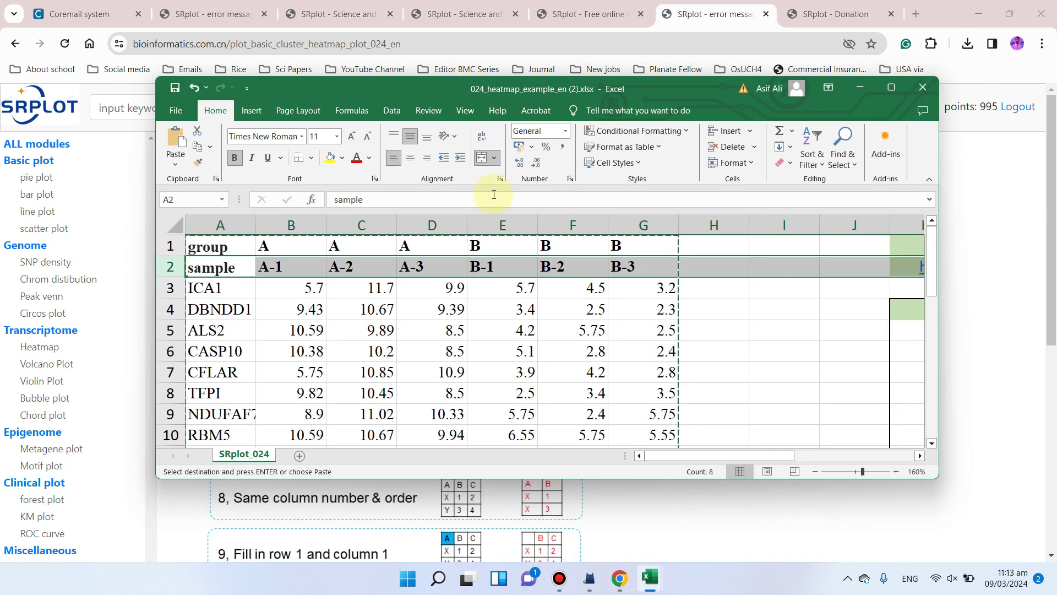
{"action": "left_click", "coordinate": [229, 267]}
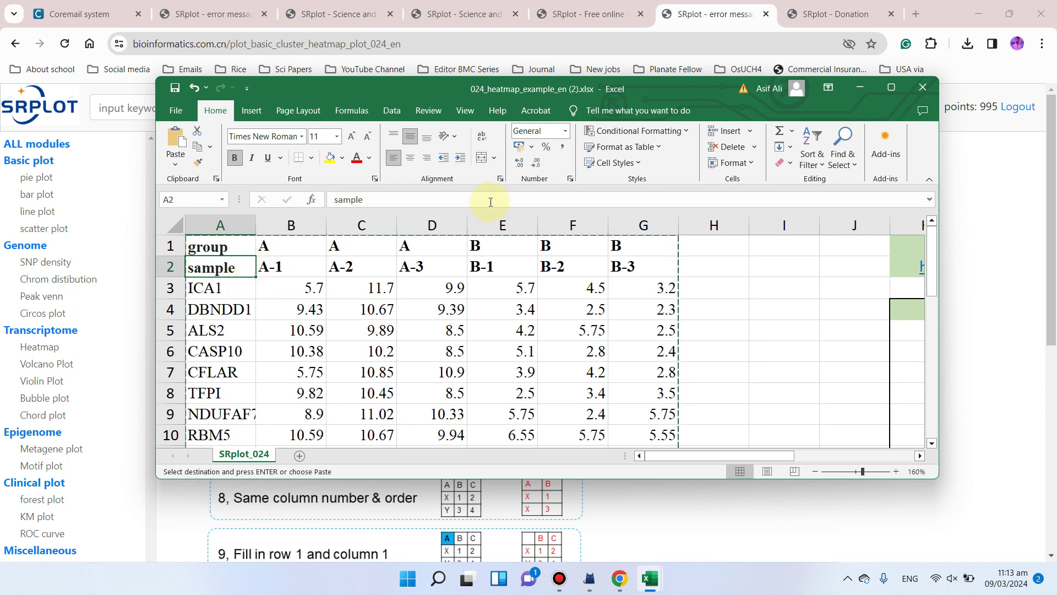
{"action": "left_click", "coordinate": [861, 87]}
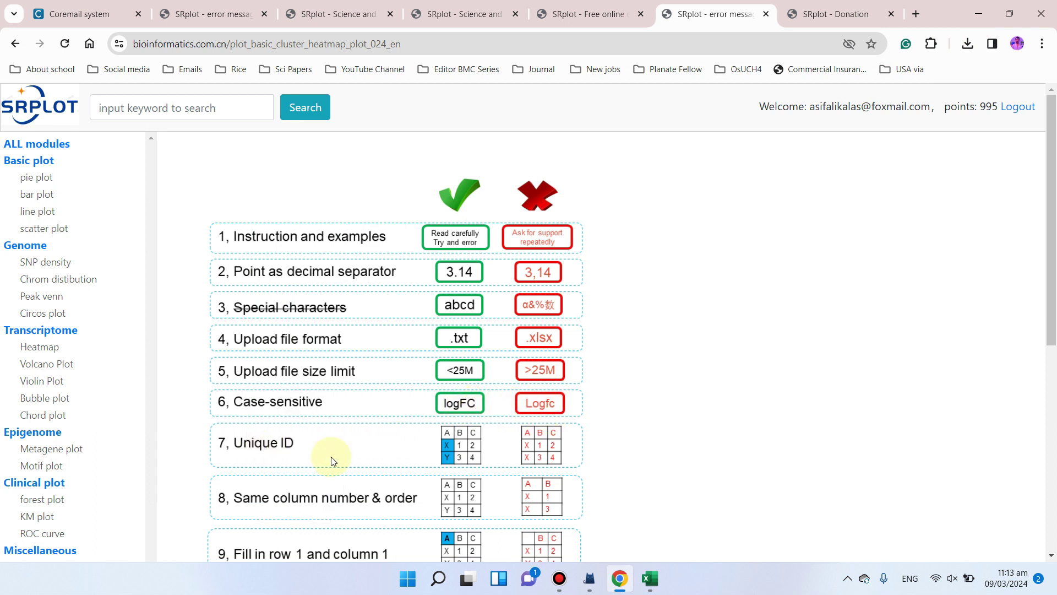
Step: Review formatting rules 7 to 12 on the error page, and view the table in 024_heatmap_example_en (2).xlsx in a maximised Excel window
{"action": "scroll", "coordinate": [306, 331], "scroll_direction": "down", "scroll_amount": 5}
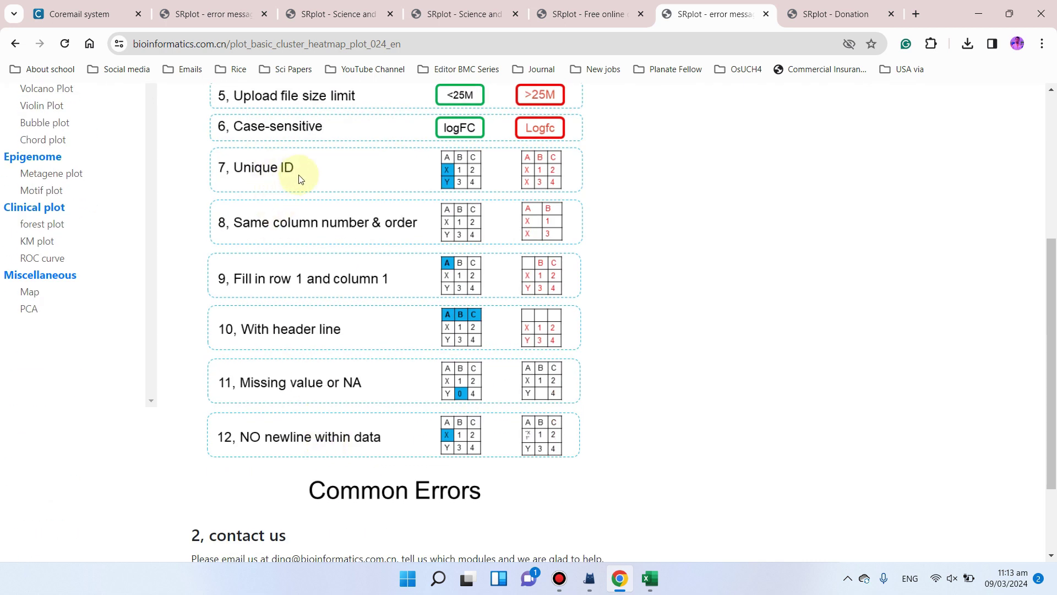
{"action": "scroll", "coordinate": [302, 177], "scroll_direction": "up", "scroll_amount": 1}
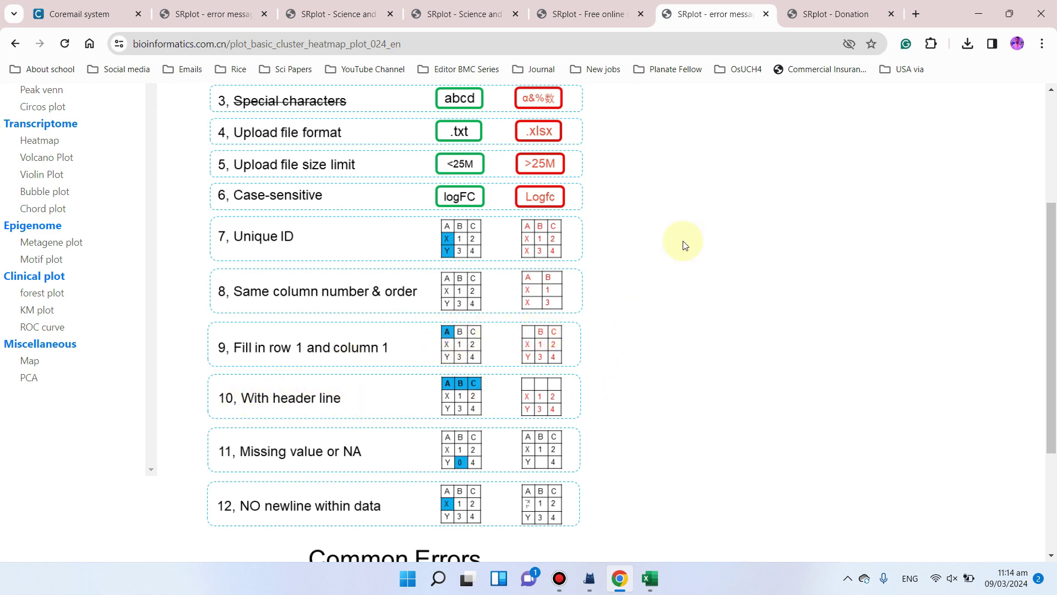
{"action": "mouse_move", "coordinate": [651, 578]}
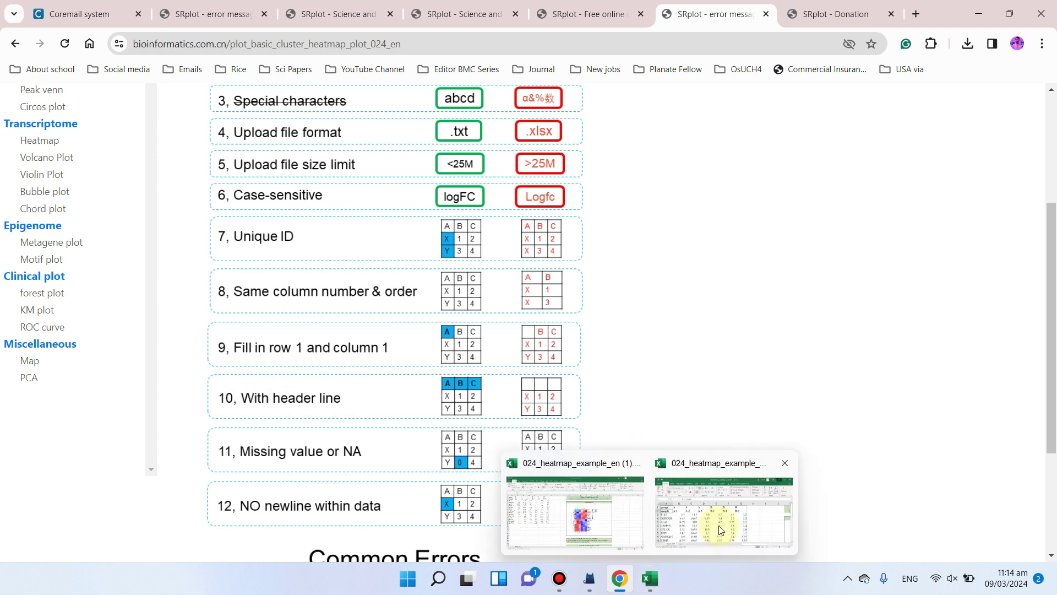
{"action": "left_click", "coordinate": [721, 514]}
{"action": "scroll", "coordinate": [354, 295], "scroll_direction": "down", "scroll_amount": 3}
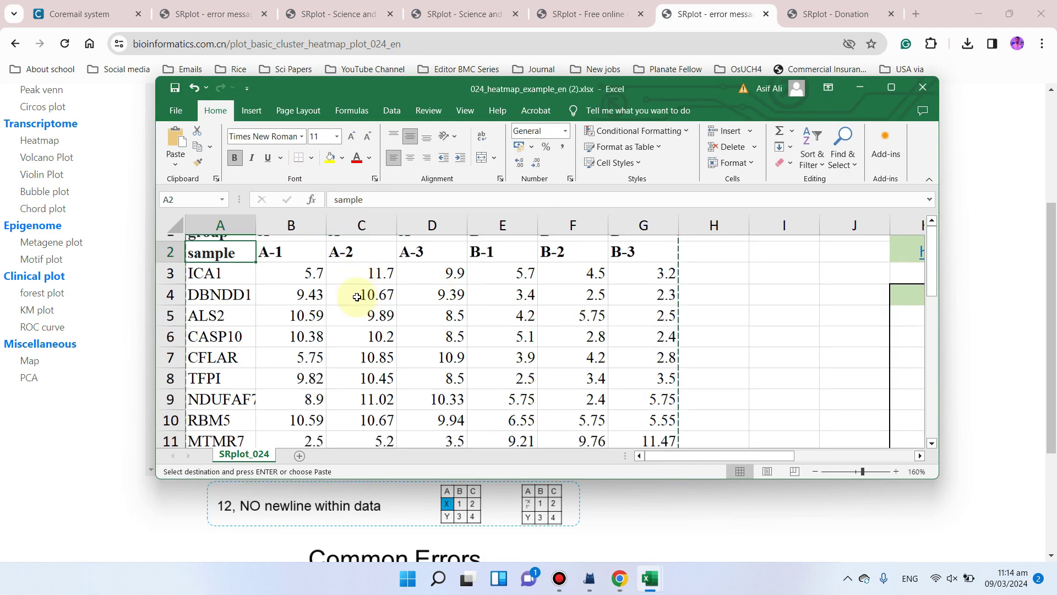
{"action": "left_click", "coordinate": [882, 100]}
{"action": "scroll", "coordinate": [633, 330], "scroll_direction": "up", "scroll_amount": 3}
{"action": "left_click", "coordinate": [606, 325]}
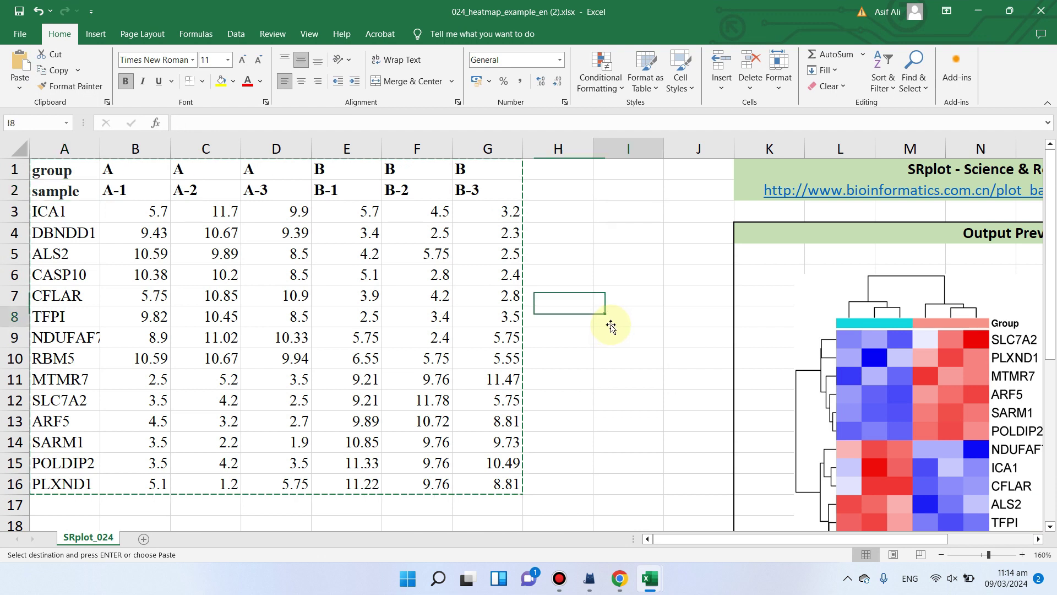
Step: Copy the complete example table A1:G16, including the group and sample rows, and return to the error page in Chrome
{"action": "left_click_drag", "start_coordinate": [49, 212], "coordinate": [491, 488]}
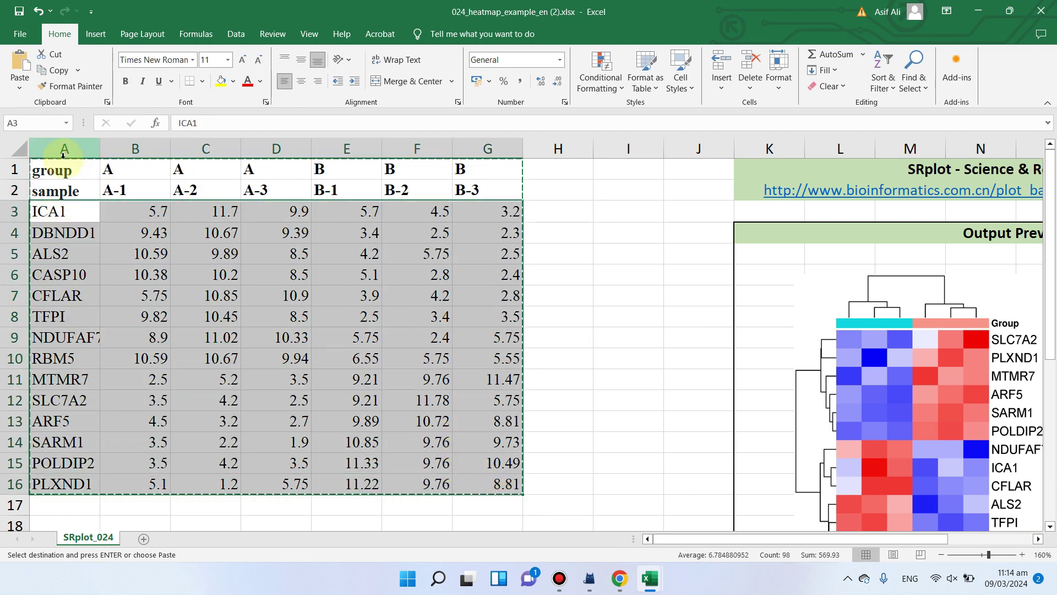
{"action": "left_click_drag", "start_coordinate": [59, 169], "coordinate": [490, 485]}
{"action": "right_click", "coordinate": [391, 259]}
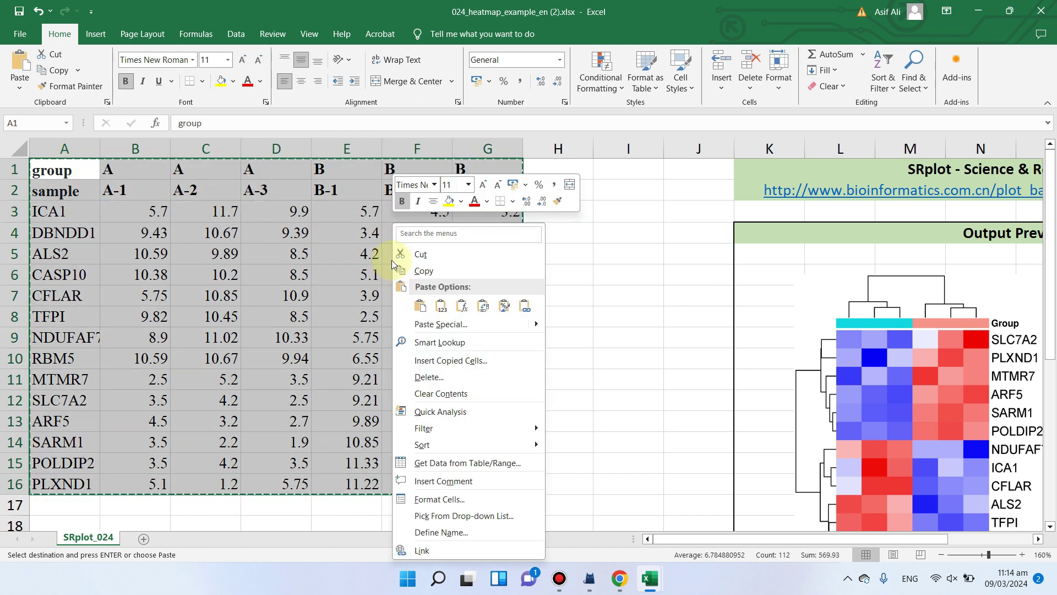
{"action": "left_click", "coordinate": [420, 274]}
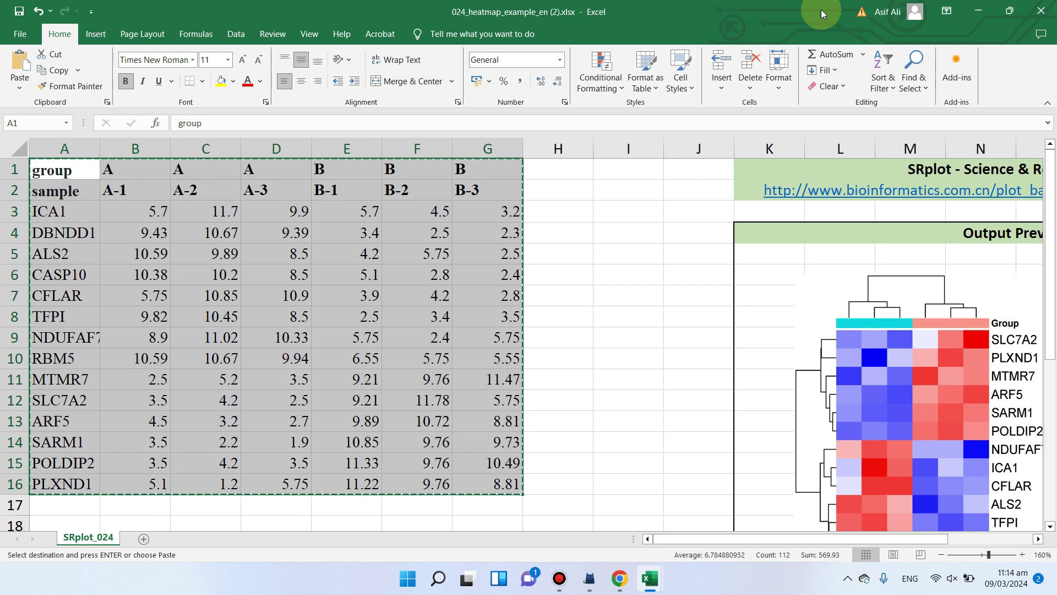
{"action": "left_click", "coordinate": [989, 10]}
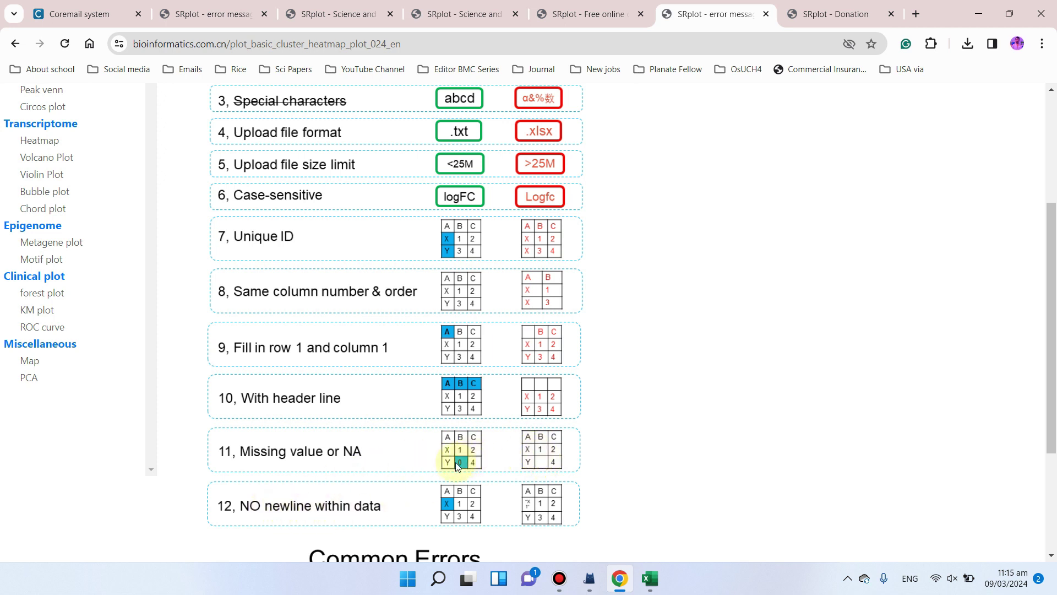
Step: Examine the rules on missing values and newlines within data, then review the whole list of common errors from start to end
{"action": "scroll", "coordinate": [460, 460], "scroll_direction": "down", "scroll_amount": 2}
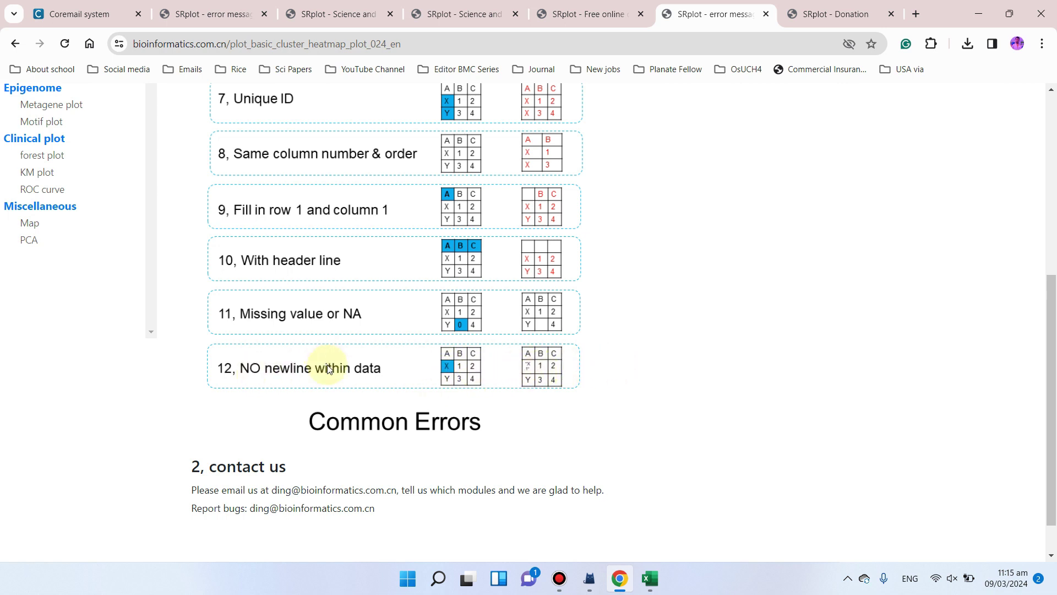
{"action": "scroll", "coordinate": [336, 364], "scroll_direction": "up", "scroll_amount": 1}
{"action": "scroll", "coordinate": [518, 375], "scroll_direction": "up", "scroll_amount": 4}
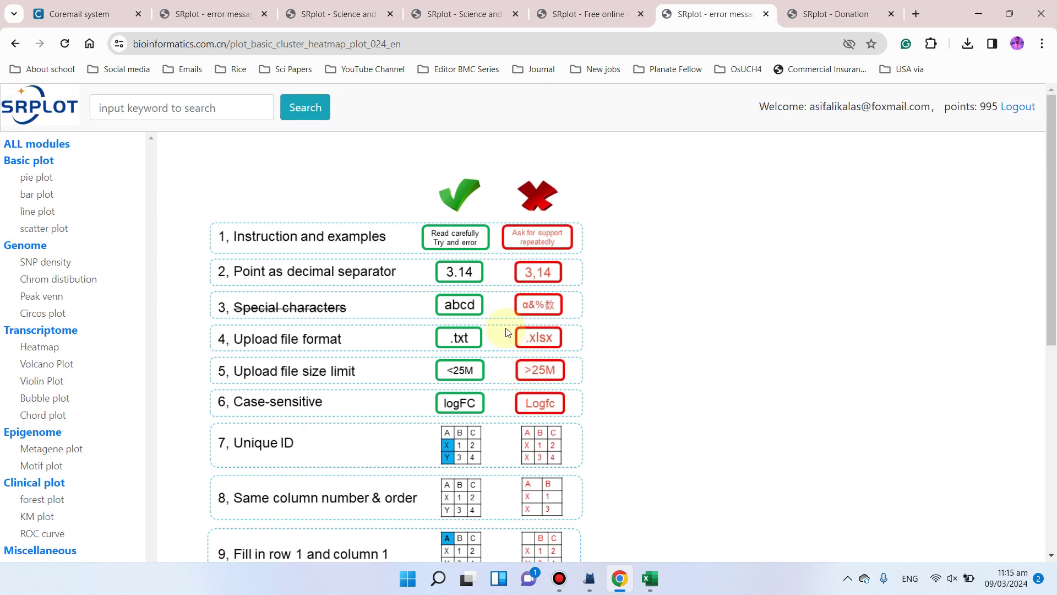
{"action": "scroll", "coordinate": [492, 311], "scroll_direction": "down", "scroll_amount": 5}
{"action": "scroll", "coordinate": [536, 339], "scroll_direction": "up", "scroll_amount": 5}
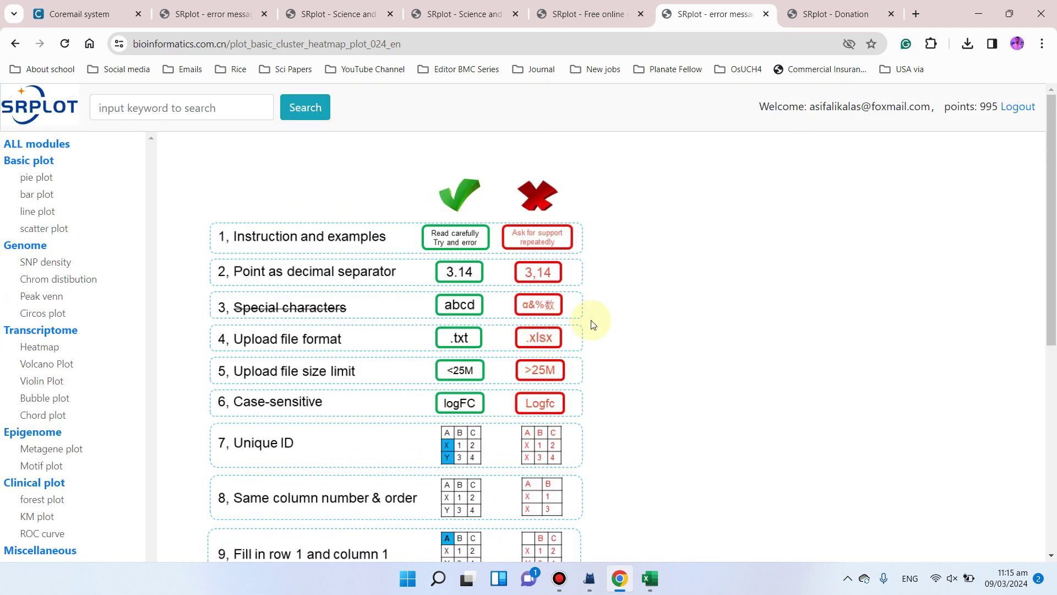
{"action": "scroll", "coordinate": [592, 325], "scroll_direction": "down", "scroll_amount": 5}
{"action": "scroll", "coordinate": [388, 330], "scroll_direction": "up", "scroll_amount": 5}
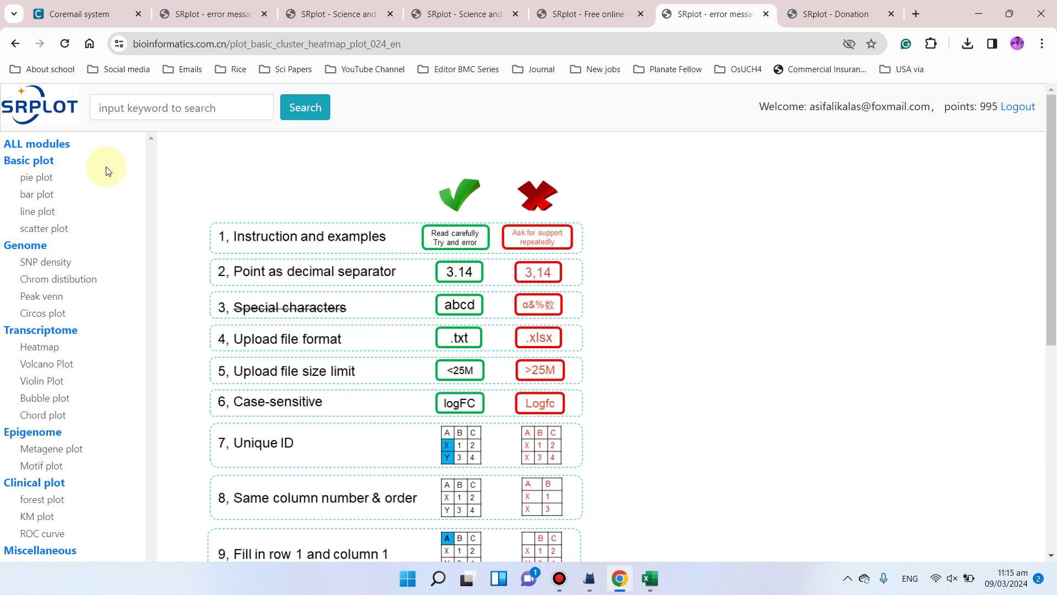
Step: Highlight the support e-mail address in the contact section below the common errors, then return to the start of the rules
{"action": "scroll", "coordinate": [385, 338], "scroll_direction": "down", "scroll_amount": 7}
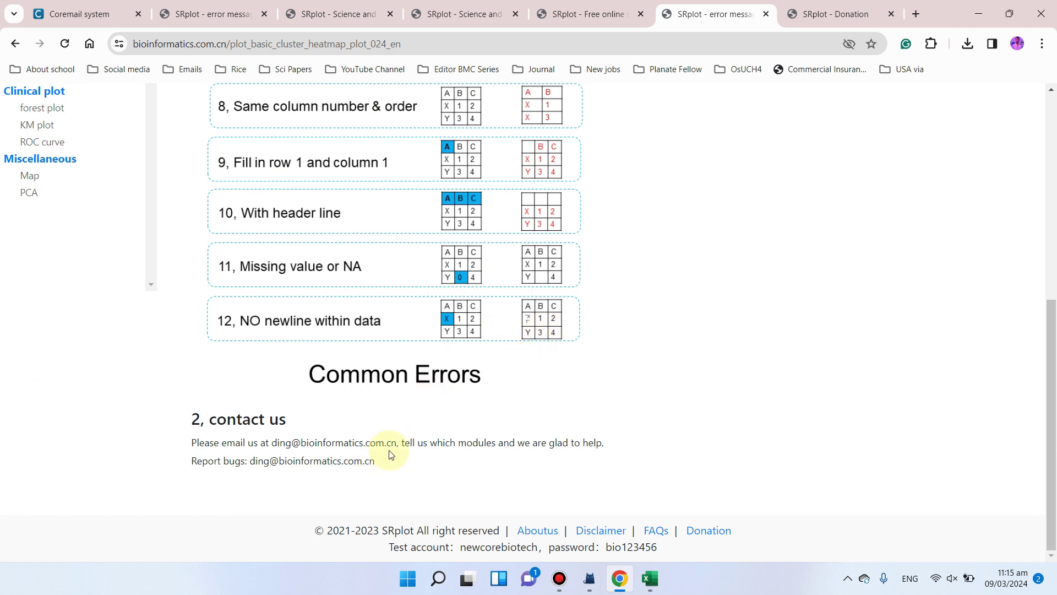
{"action": "left_click_drag", "start_coordinate": [397, 442], "coordinate": [272, 436]}
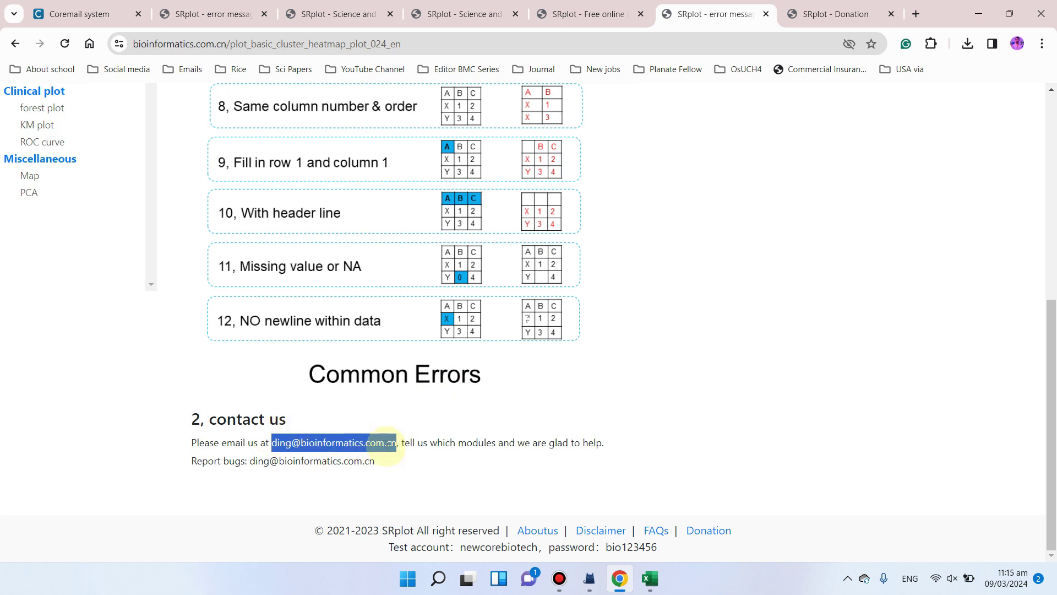
{"action": "scroll", "coordinate": [831, 254], "scroll_direction": "up", "scroll_amount": 7}
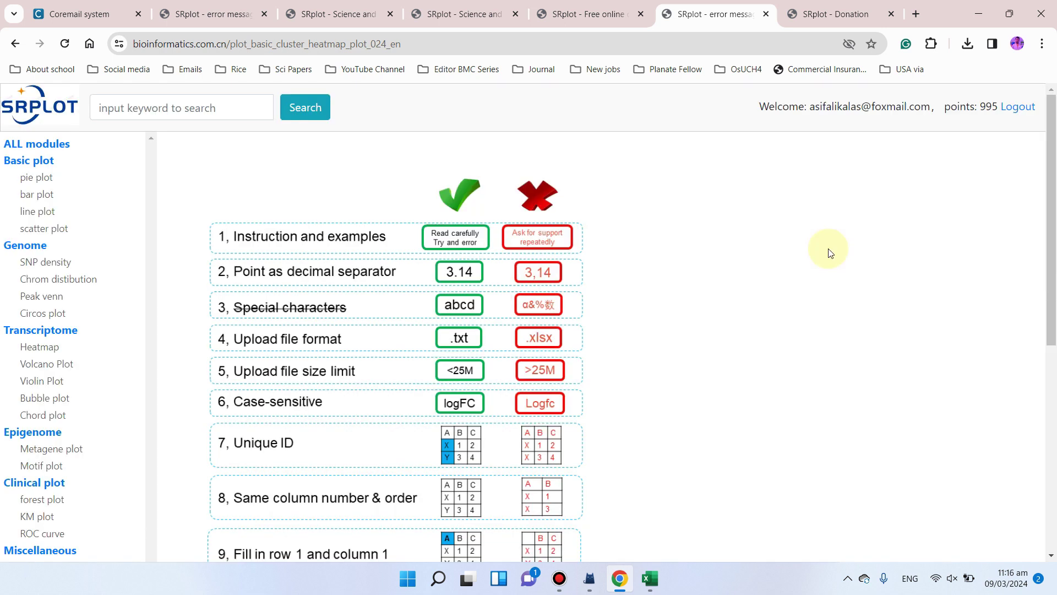